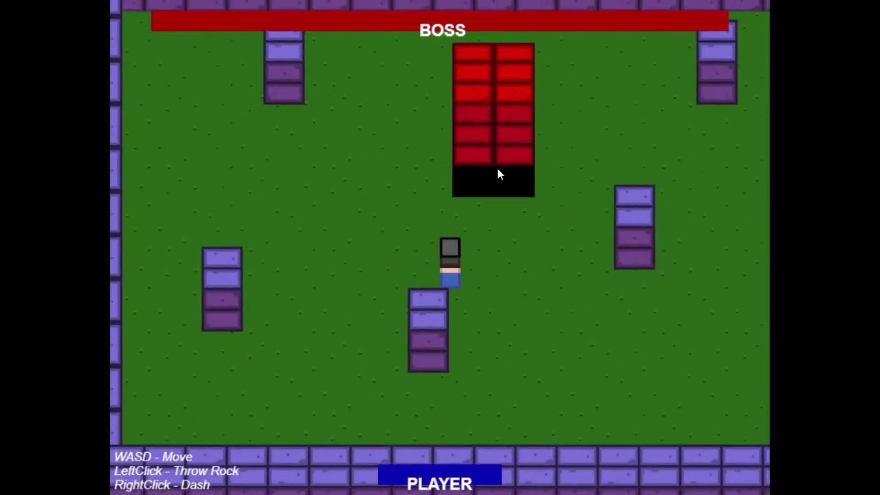
left_click(496, 166)
key("d")
key("w")
key("a")
right_click(313, 145)
key("d")
key("s")
left_click(422, 379)
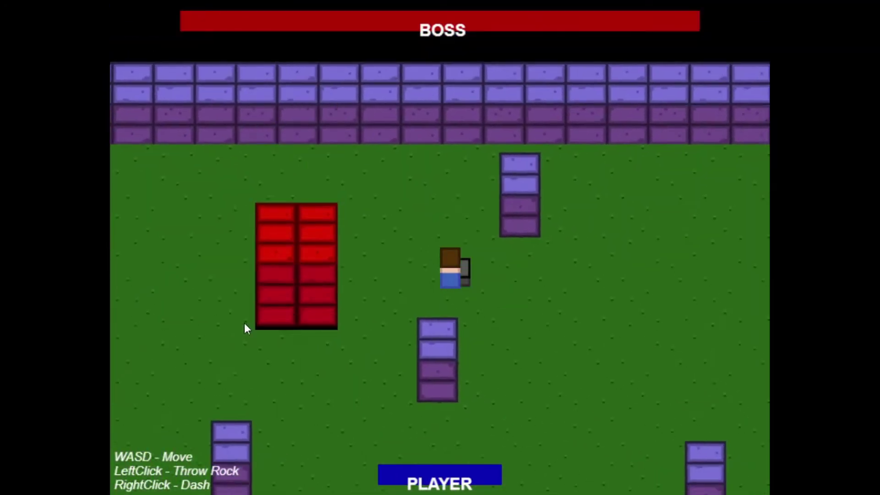
left_click(244, 323)
key("s")
key("a")
right_click(241, 275)
key("s")
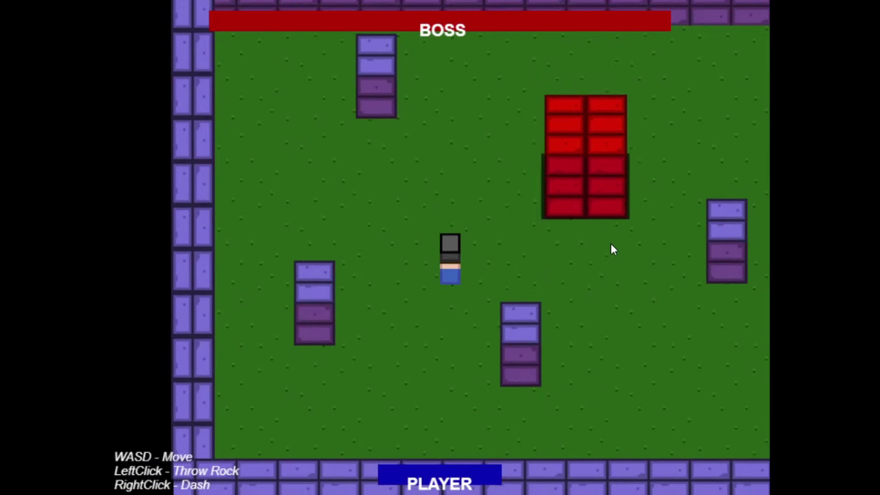
key("s")
key("d")
right_click(541, 163)
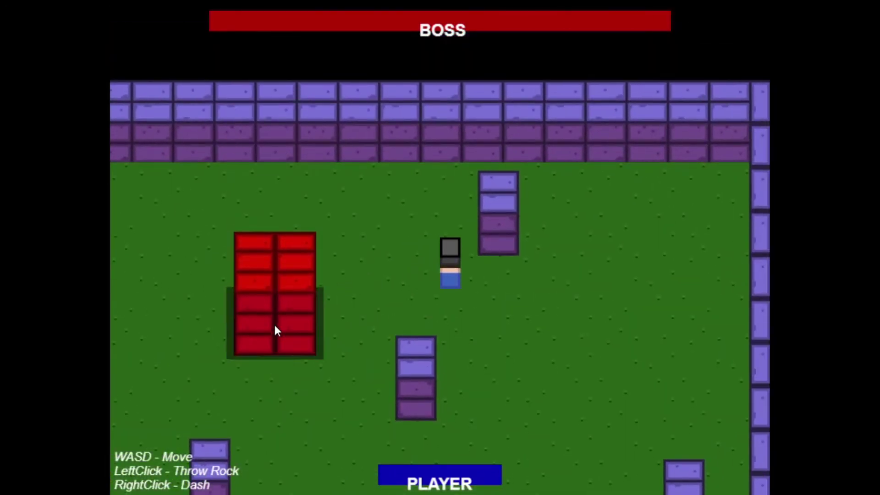
right_click(552, 370)
key("w")
key("a")
key("w")
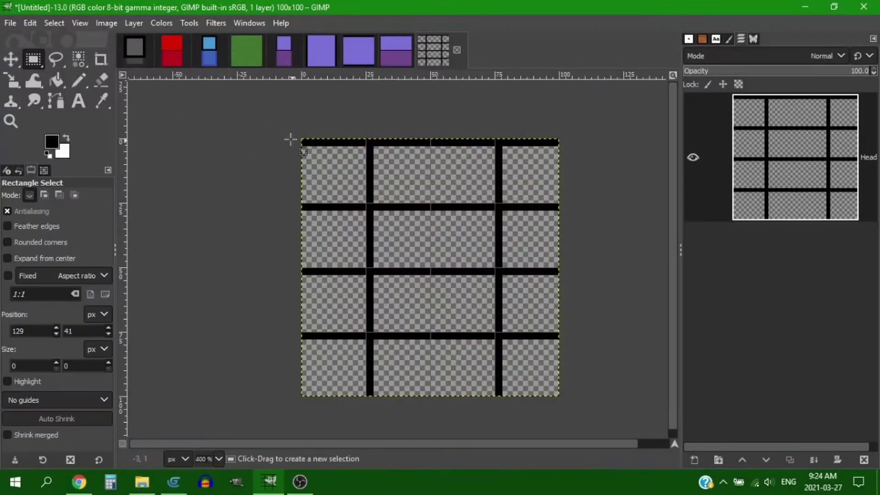
Step: Select the entire black brick grid, copy it and paste it as a floating selection offset slightly below the original lines
left_click_drag(278, 127, 600, 386)
left_click(641, 337)
left_click(83, 86)
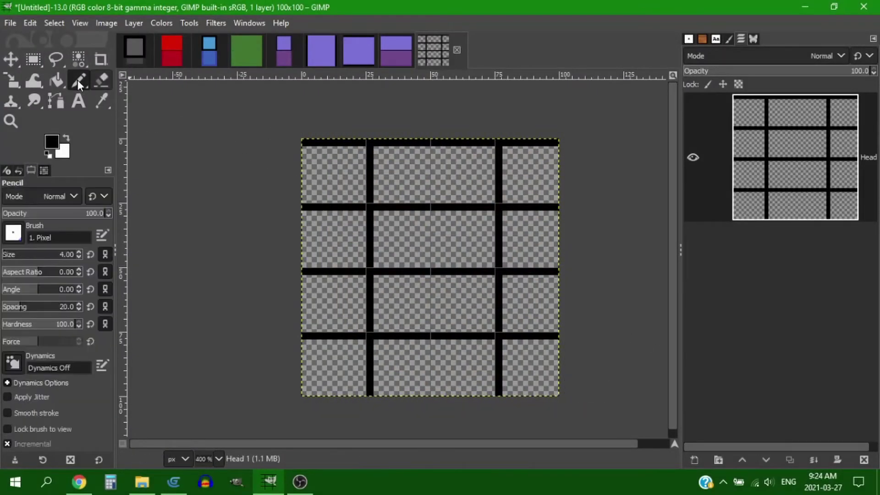
key("r")
mouse_move(278, 121)
left_mouse_down()
mouse_move(568, 380)
mouse_move(586, 415)
left_mouse_up()
key("ctrl+c")
key("ctrl+v")
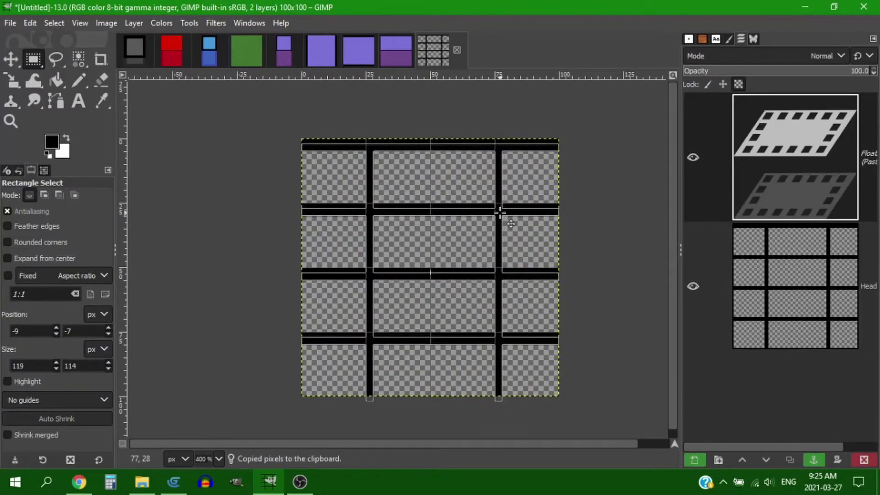
scroll(501, 211, "up", 2, "ctrl")
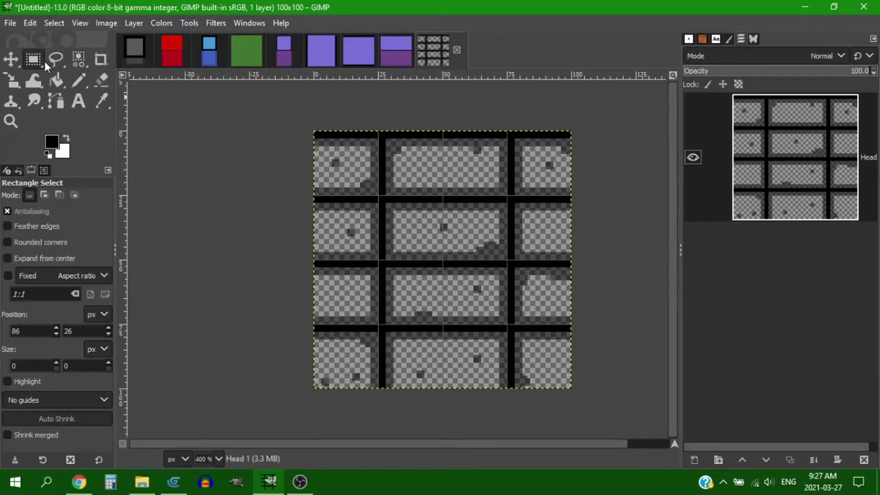
Step: Copy the whole brick pattern into the Arena Upper Wall image and position it over the lower purple half
left_click_drag(294, 115, 600, 373)
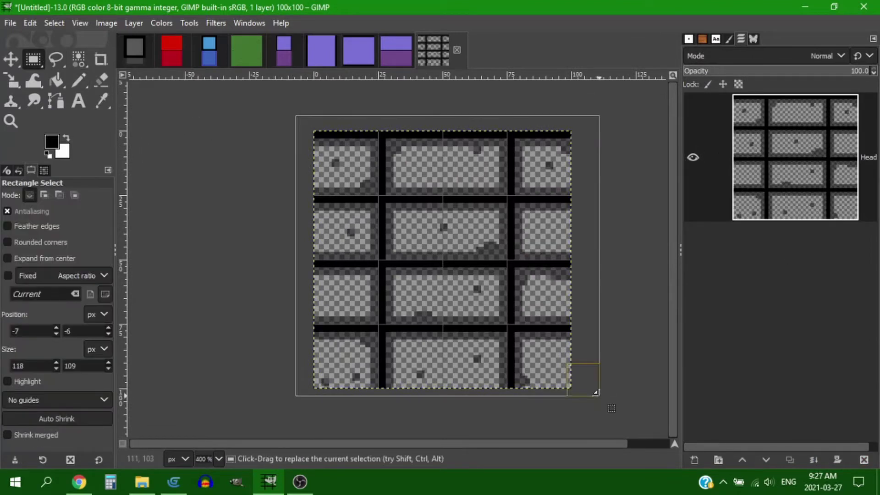
key("ctrl+c")
left_click(396, 50)
key("ctrl+v")
left_click_drag(427, 201, 425, 328)
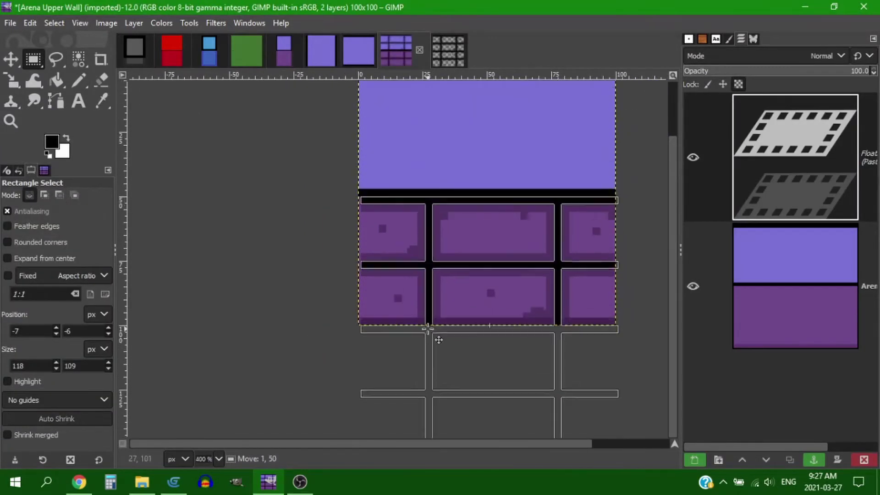
scroll(555, 246, "down", 1, "ctrl")
scroll(541, 236, "right", 1)
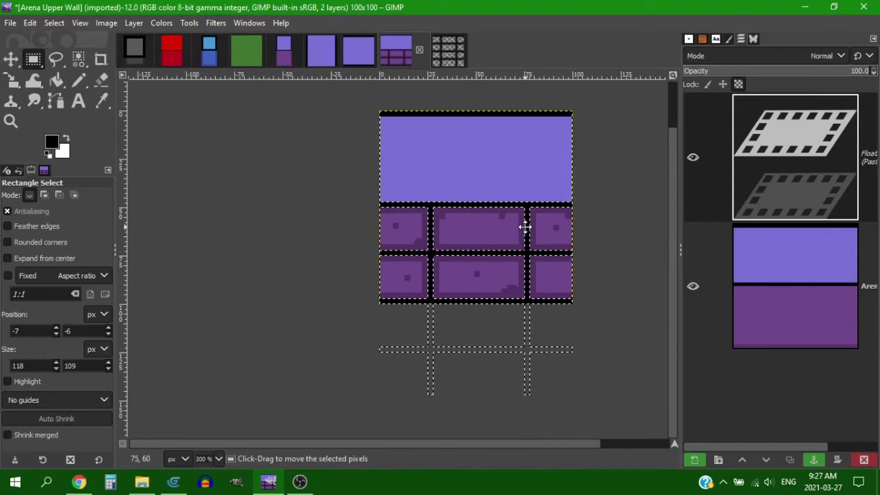
scroll(516, 179, "up", 1, "ctrl")
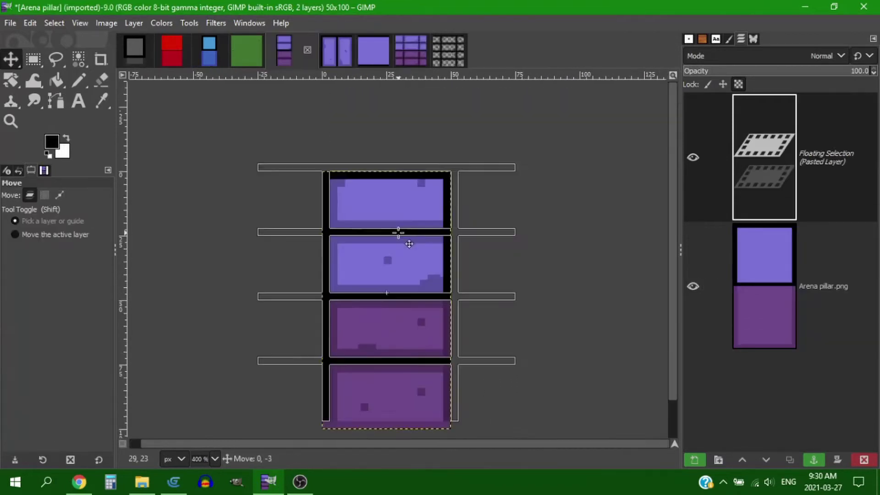
Step: Convert the pasted brick pattern in the Arena pillar image into its own layer
key("shift+ctrl+n")
key("shift+o")
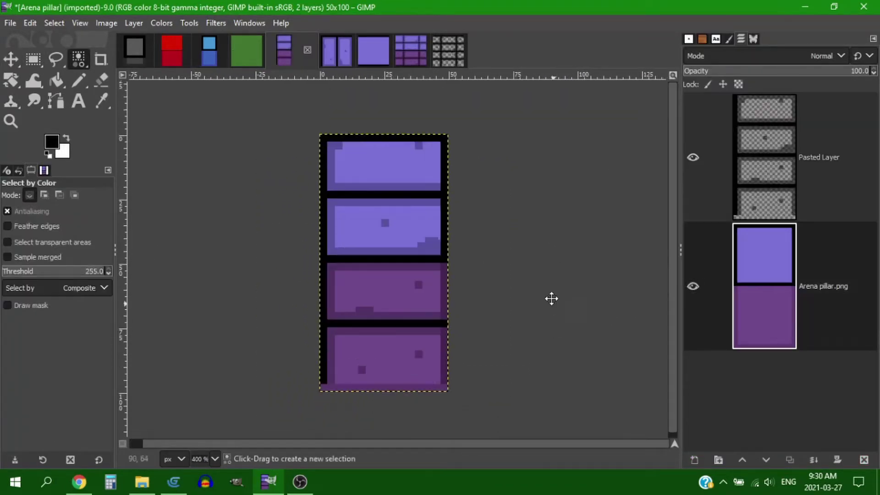
scroll(444, 289, "up", 2, "ctrl")
scroll(323, 258, "left", 2)
Step: Copy the black line between the two lowest pillar bricks, move it to the pillar's bottom edge, and make it a new layer
left_click(41, 60)
left_click_drag(266, 288, 306, 283)
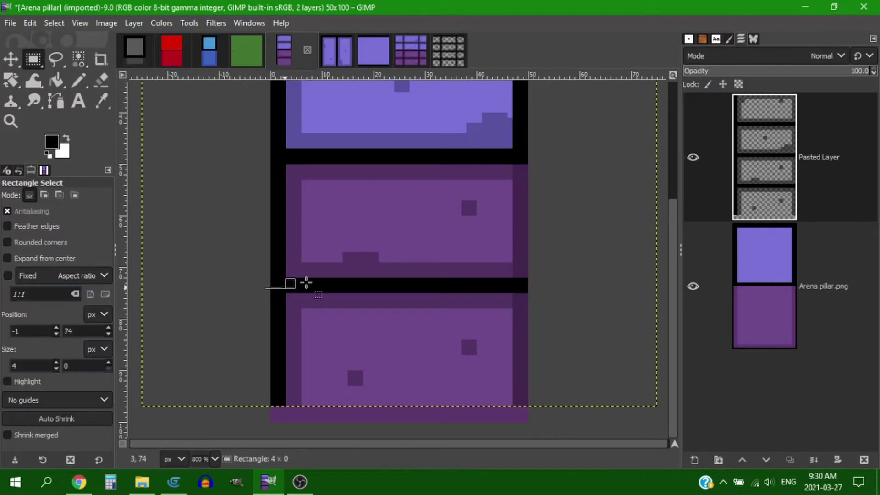
key("ctrl+c")
key("ctrl+v")
left_click_drag(389, 282, 386, 330)
scroll(399, 360, "down", 2)
right_click(761, 156)
left_click(806, 94)
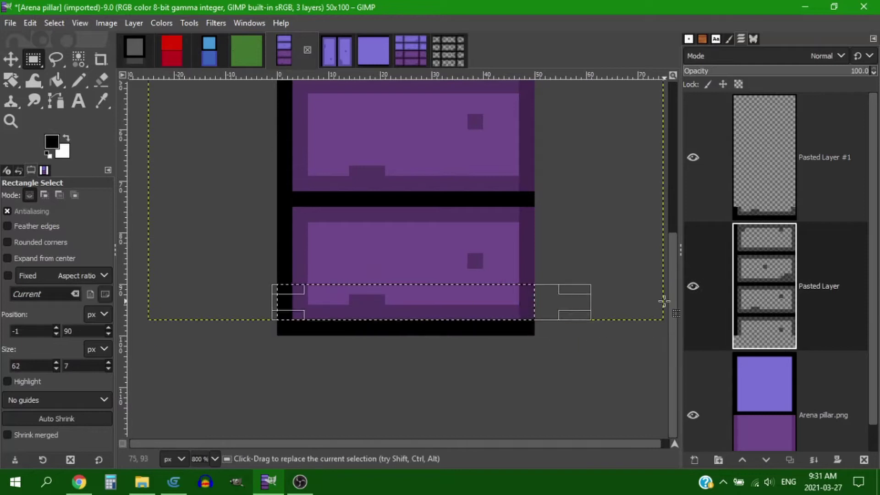
key("ctrl+shift+a")
key("shift+ctrl+j")
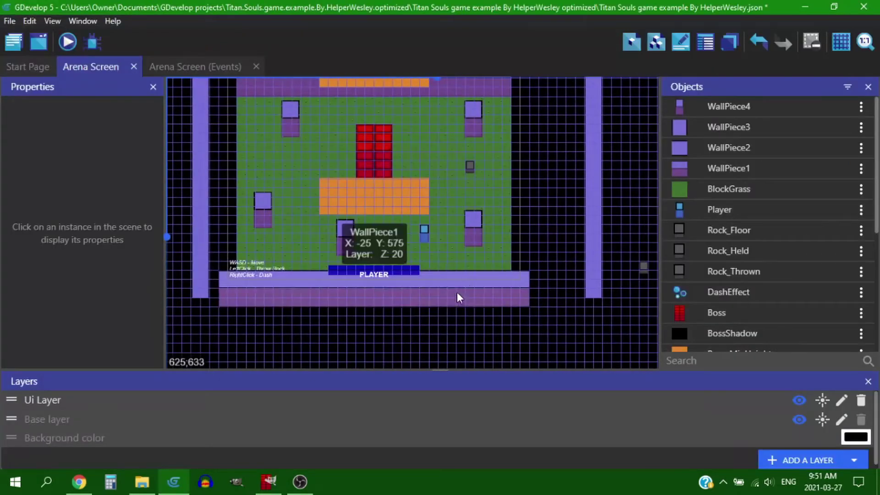
Step: Move the bottom WallPiece1 to X -100, Y 625, under the left side wall, and stretch it to reach the right side wall
left_click_drag(457, 298, 430, 320)
left_click(202, 285)
left_click_drag(201, 304, 201, 313)
left_click(488, 314)
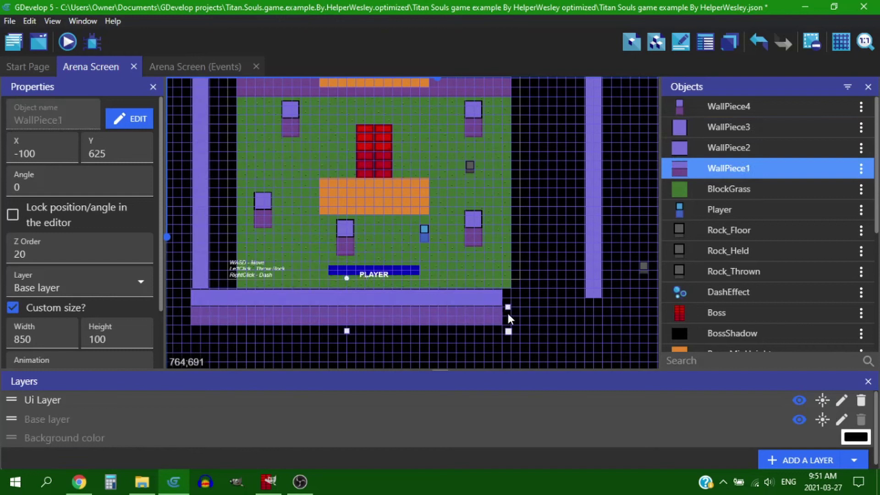
left_click_drag(509, 318, 596, 312)
Step: Move the player instance down and to the right in the arena scene, near the lower-right pillar
middle_click_drag(405, 234, 345, 251)
left_click_drag(367, 252, 416, 287)
middle_click_drag(477, 200, 542, 250)
left_click(390, 229)
left_click(507, 205)
scroll(507, 205, "down", 2)
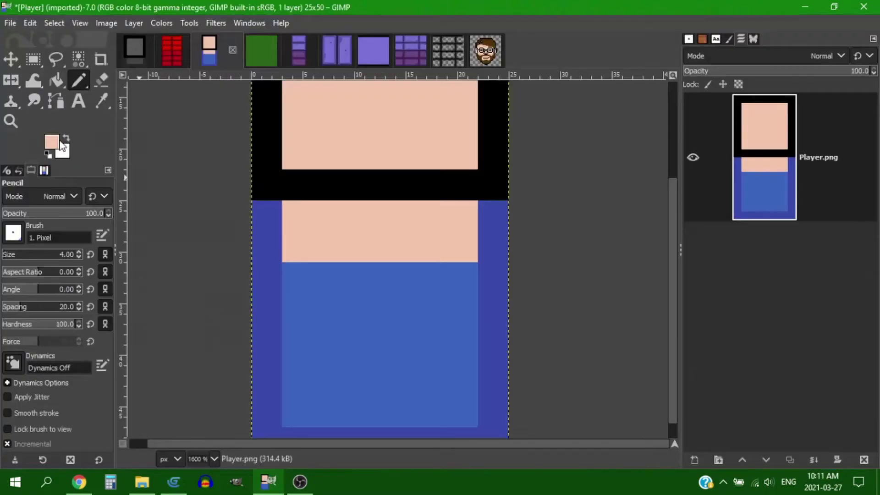
Step: Choose a darker skin tone as the foreground colour and shade both edges of the Player image's skin strip with it
left_click(62, 146)
left_click_drag(352, 185, 352, 195)
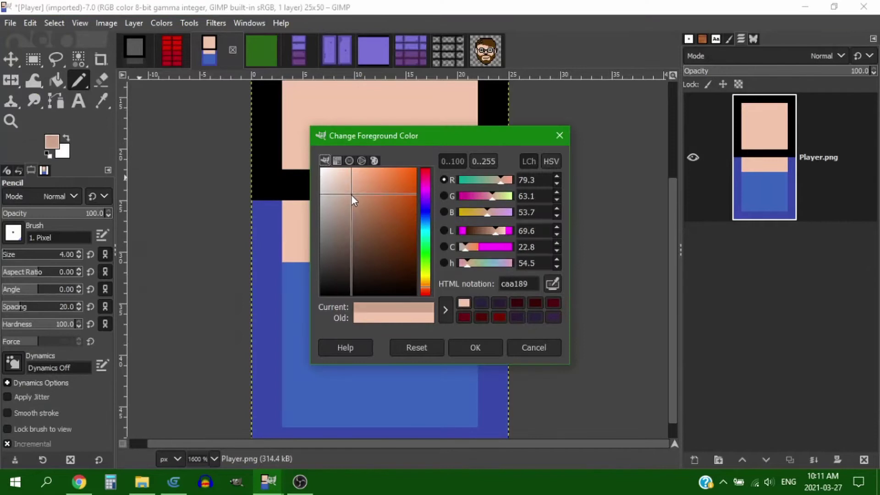
left_click(475, 347)
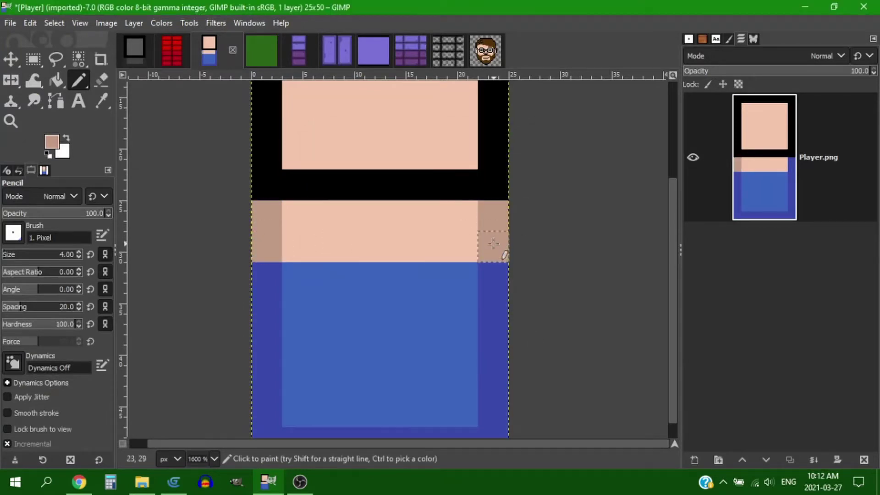
middle_click_drag(424, 109, 433, 210)
scroll(400, 276, "down", 2, "ctrl")
Step: Sample the brown hair colour 543307 from the HelperWesley image and fill the inside of the Player's head with it
left_click(485, 51)
scroll(352, 179, "up", 2, "ctrl")
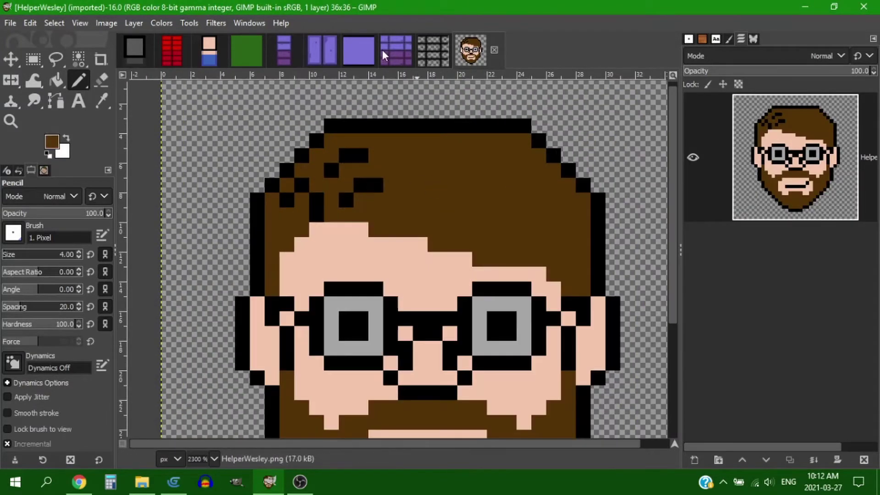
left_click(211, 54)
left_click(57, 80)
left_click(363, 218)
Step: Recolour the Player's black head outline with a darker brown and extend the skin area across the top of the shirt
left_click(54, 143)
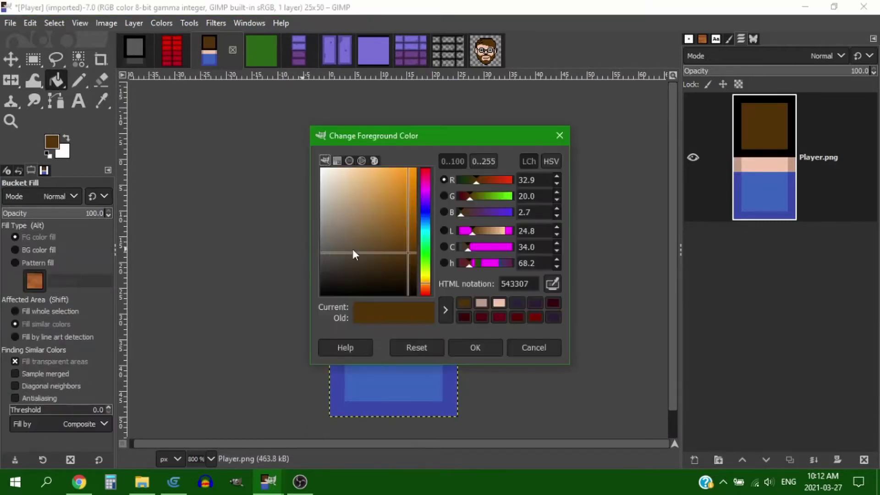
left_click_drag(410, 261, 411, 271)
left_click(475, 347)
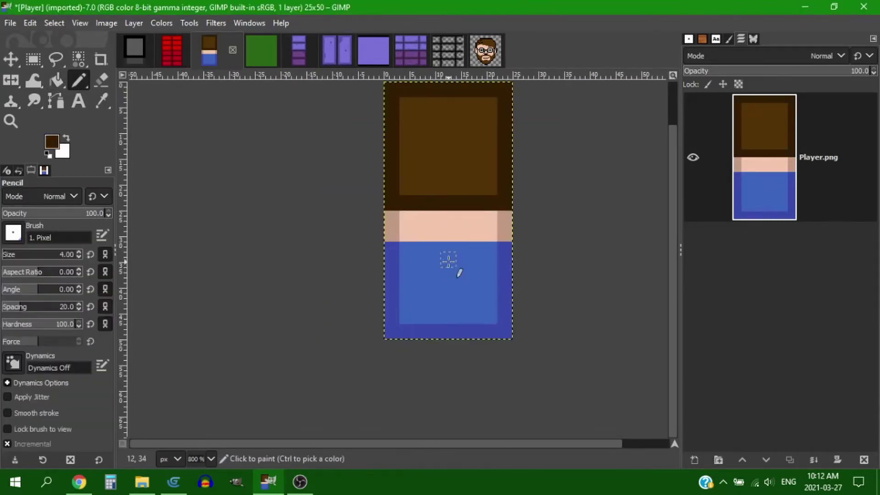
left_click(488, 255, "shift")
scroll(557, 287, "down", 3, "ctrl")
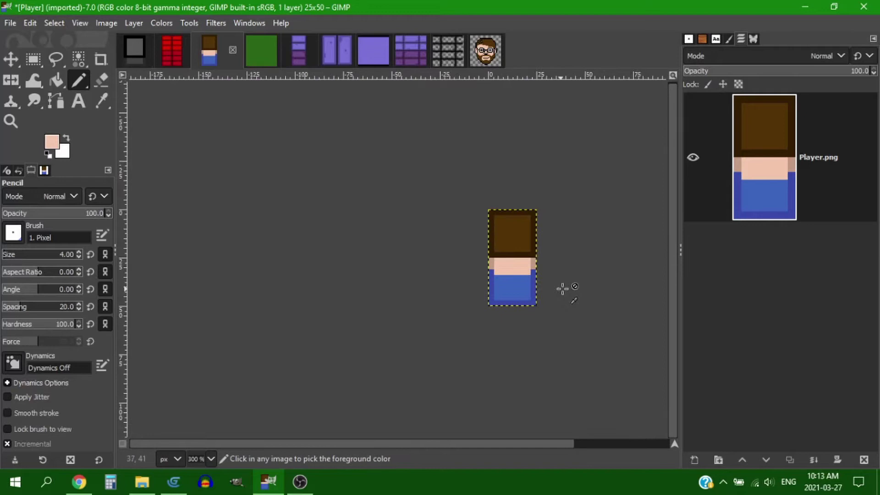
Step: Try filling the Rock image's black outline with the grey sampled from its lower face, and undo the fill
left_click(135, 49)
scroll(334, 323, "down", 2, "ctrl")
left_click(57, 80)
left_click(320, 370, "ctrl")
left_click(335, 352)
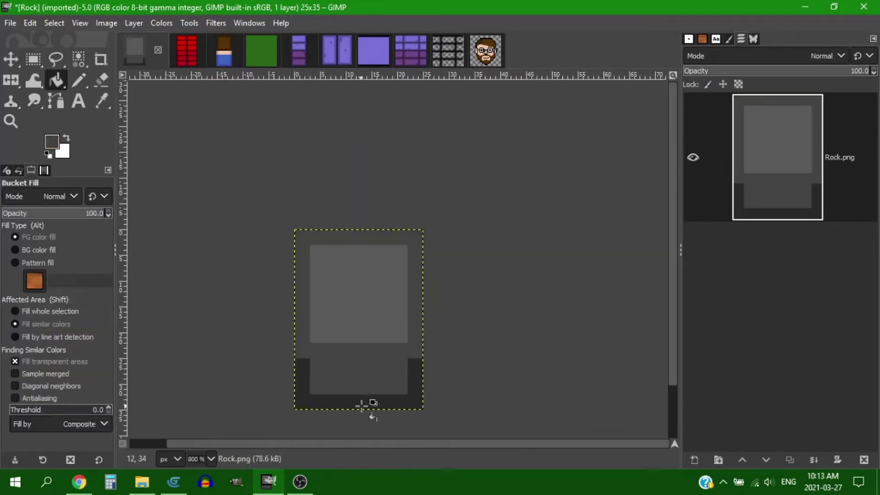
scroll(386, 360, "down", 3, "ctrl")
scroll(386, 360, "up", 5, "ctrl")
key("ctrl+z")
Step: Adjust the grey foreground colour and fill the rock's black outline with it
left_click(52, 144)
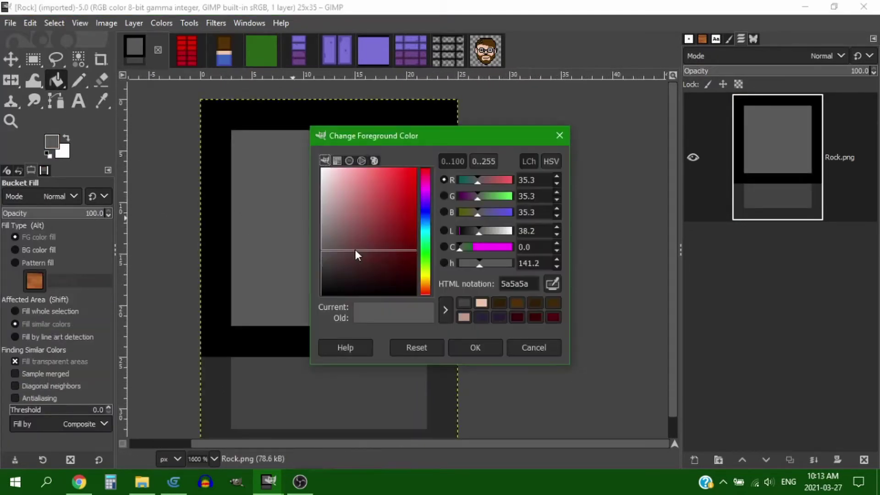
key("Return")
left_click(422, 326)
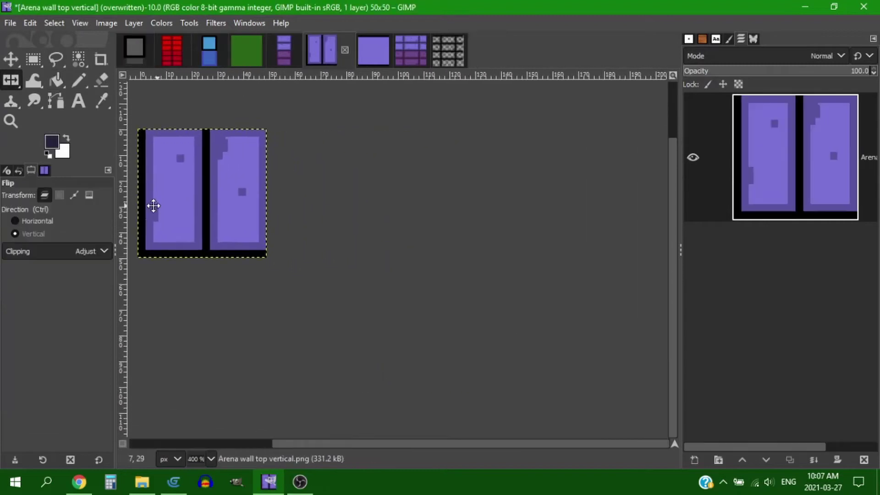
Step: Switch to GDevelop and create an object named WallSideCovers with a default size of 50 by 50 pixels
mouse_move(174, 482)
left_click(167, 443)
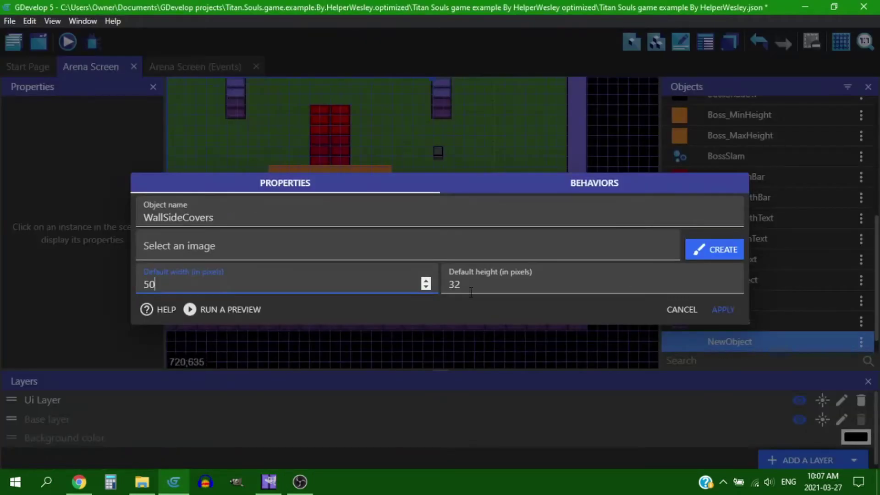
left_click(726, 313)
Step: Assign the vertical arena wall top image to WallSideCovers, copying the file into the project folder
double_click(749, 338)
left_click(263, 248)
left_click(236, 286)
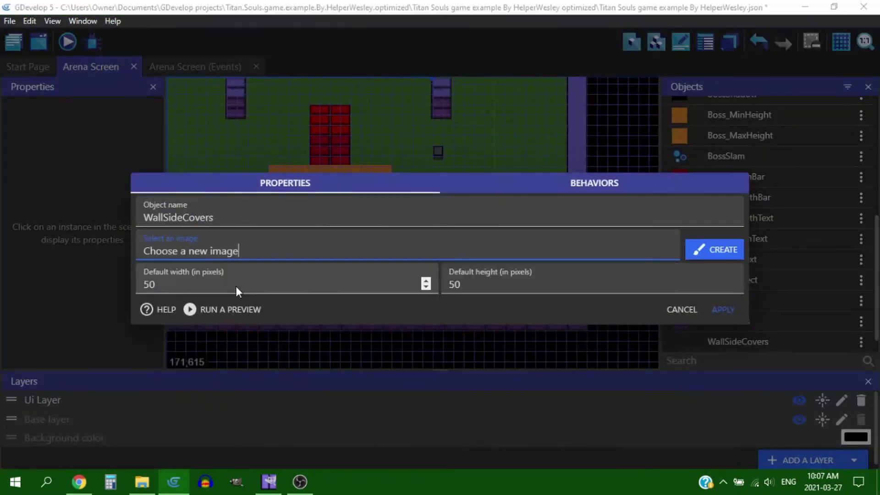
double_click(152, 216)
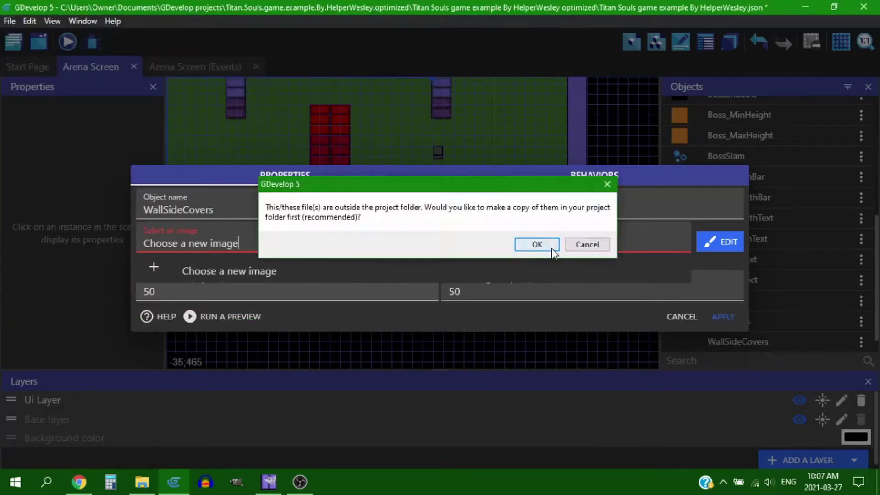
left_click(548, 247)
left_click(724, 328)
Step: Place a WallSideCovers instance in the scene just outside the arena's right side wall
left_click(578, 188)
middle_click_drag(603, 200, 566, 228)
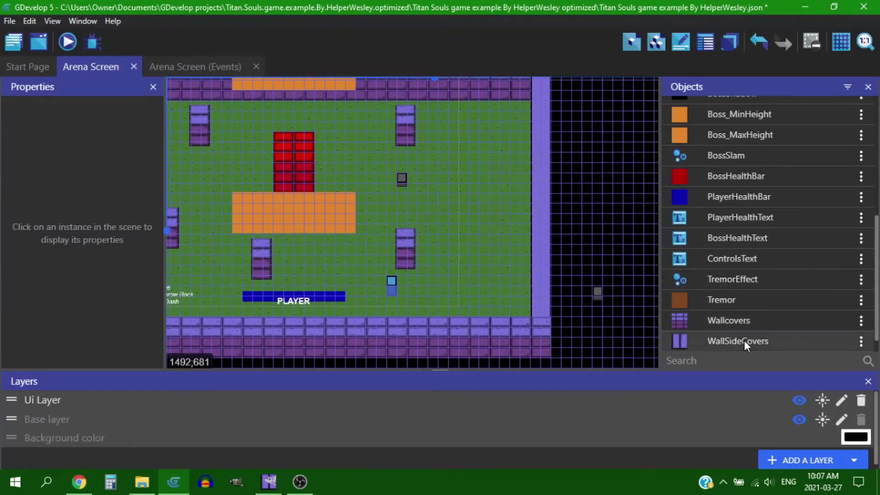
left_click_drag(744, 340, 569, 171)
middle_click_drag(585, 221, 585, 224)
left_click_drag(584, 224, 585, 224)
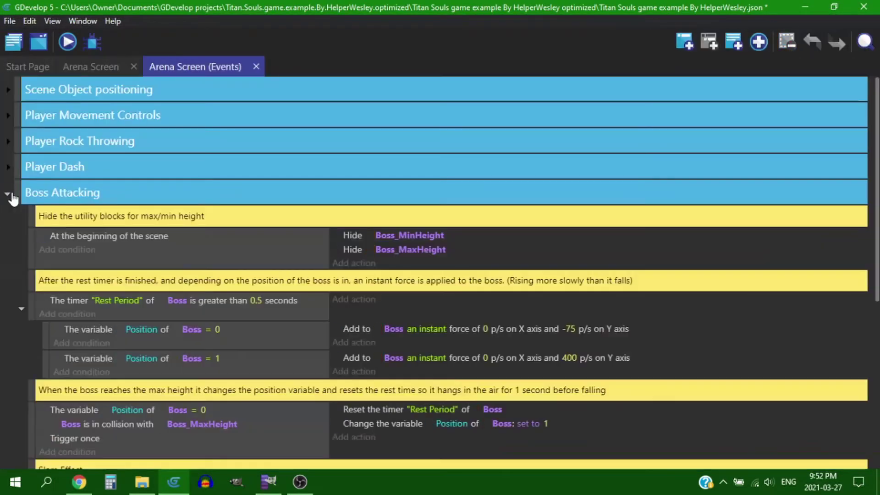
Step: Review the conditions and actions in the Boss Attacking event group of the Arena Screen
scroll(5, 222, "down", 3)
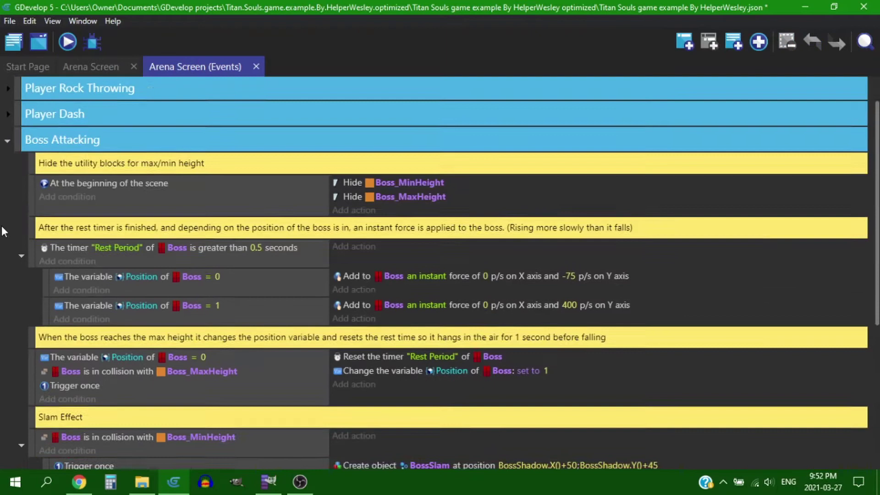
scroll(4, 215, "down", 3)
scroll(5, 214, "up", 4)
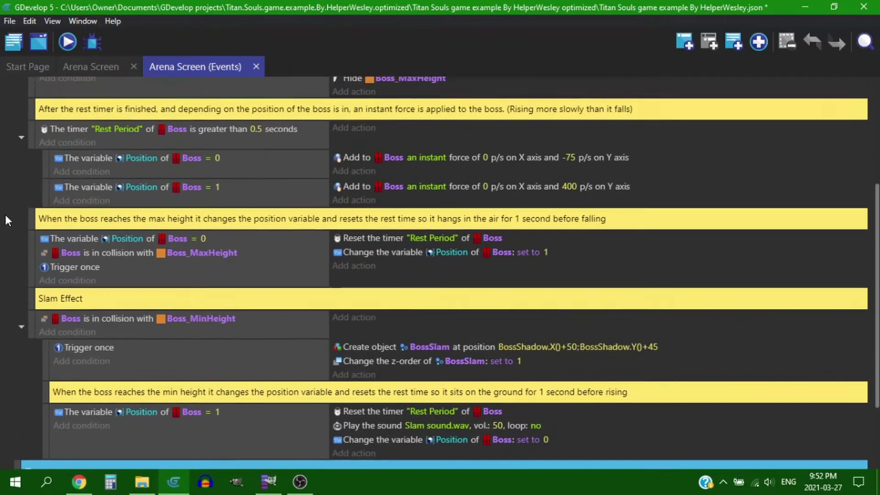
scroll(6, 220, "up", 2)
scroll(6, 220, "down", 4)
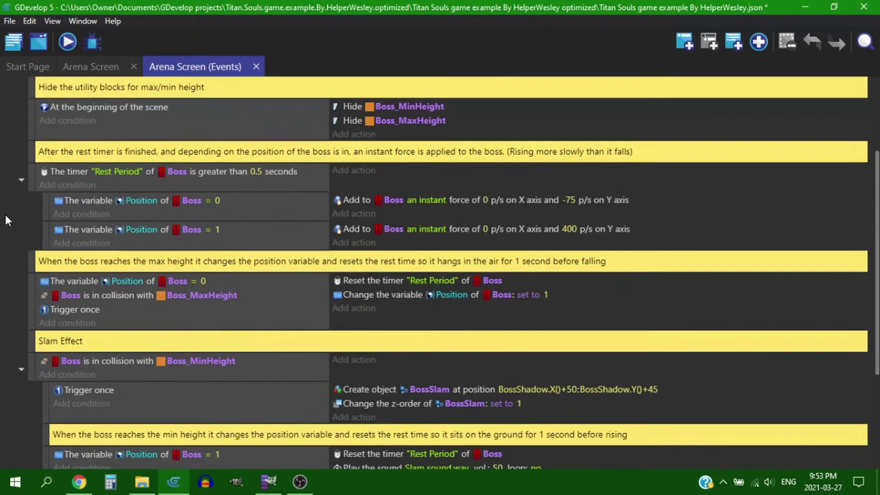
scroll(5, 220, "up", 1)
scroll(6, 219, "up", 2)
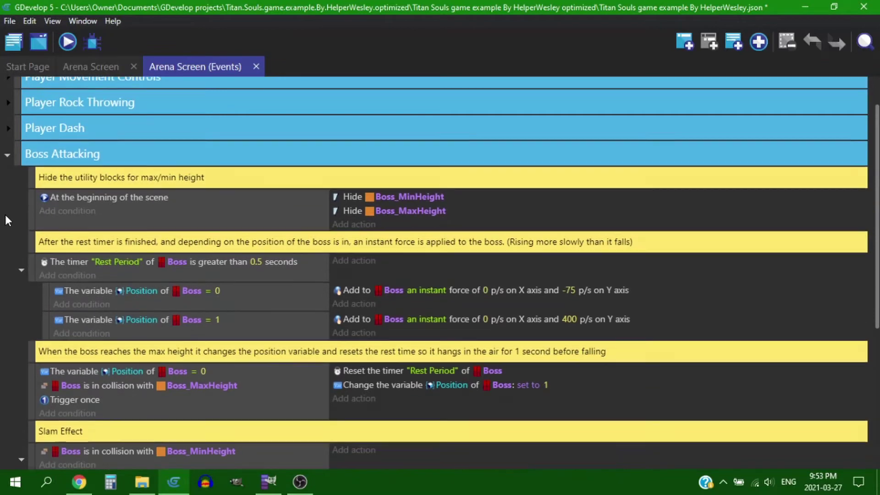
Step: Examine the boss's rest timer, max-height and Slam Effect events in the Boss Attacking group
scroll(5, 219, "down", 4)
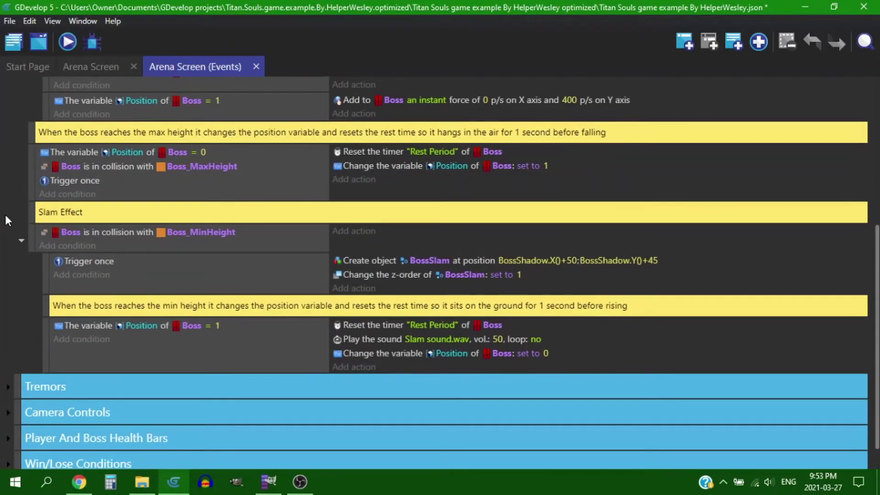
scroll(6, 220, "up", 1)
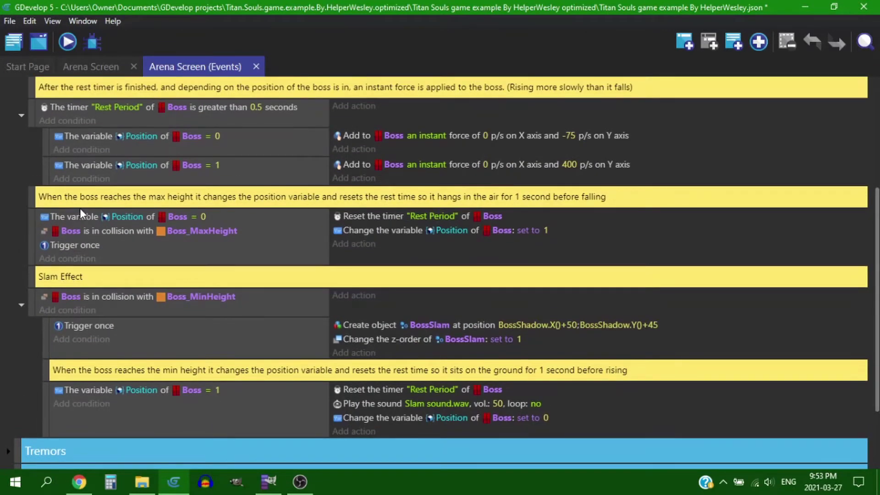
scroll(8, 183, "up", 3)
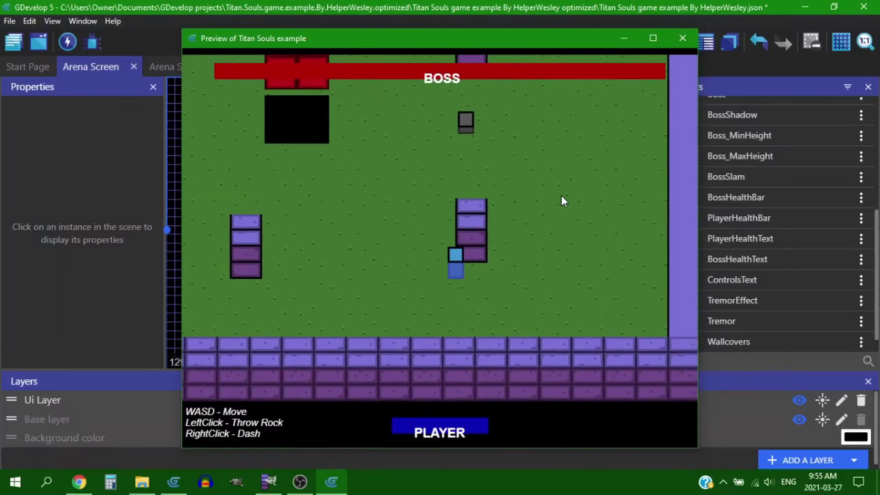
Step: Playtest the arena preview by moving the player around the pillars and walls and dashing across the grass
key("s")
key("d")
key("a")
key("w")
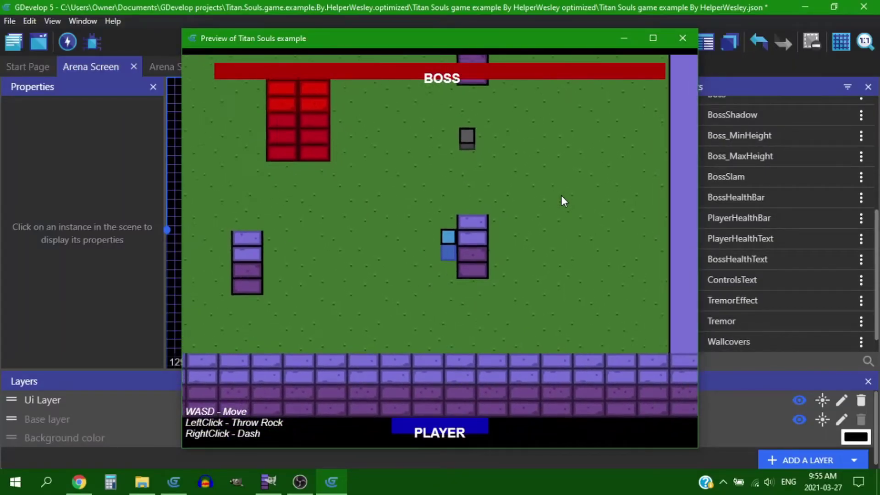
key("d")
key("a")
key("w")
key("d")
right_click(527, 200)
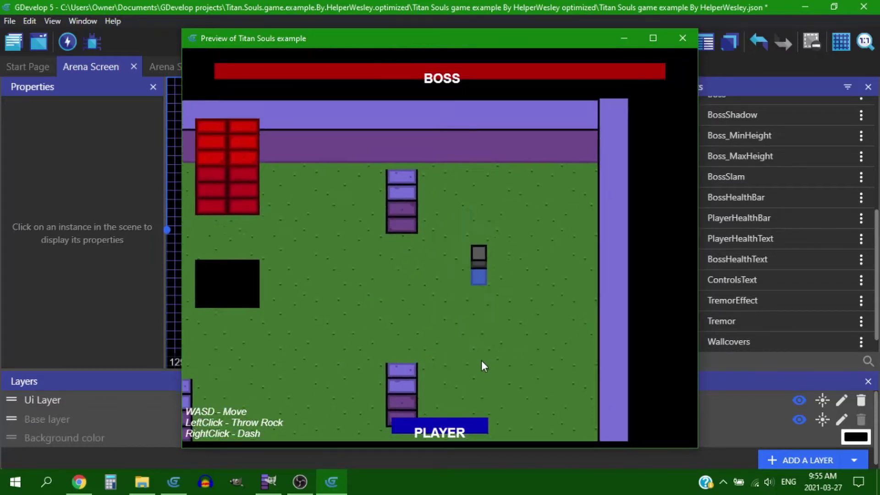
key("s")
key("a")
right_click(349, 358)
key("s")
key("d")
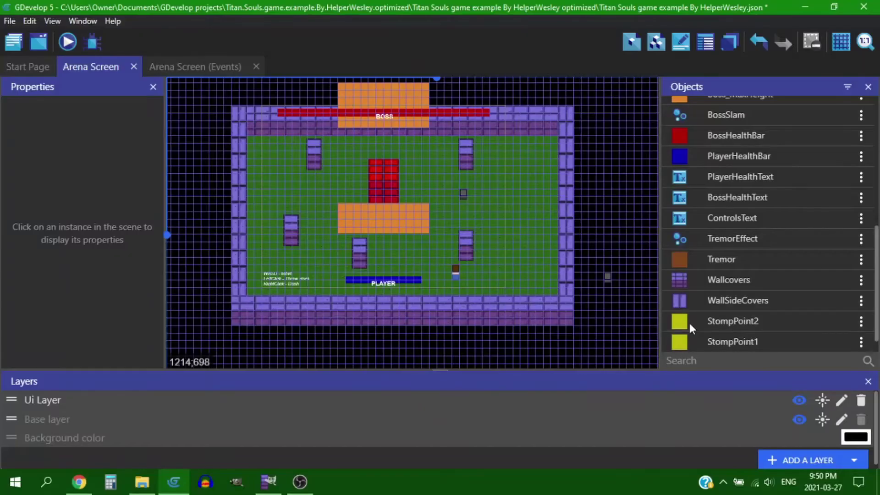
Step: Place StompPoint1 at X 800, Y 175 in the arena's upper-right area and add a StompPoint2 instance to the scene
key("Return")
scroll(606, 261, "down", 1)
middle_click_drag(606, 274, 581, 202)
scroll(583, 181, "up", 3)
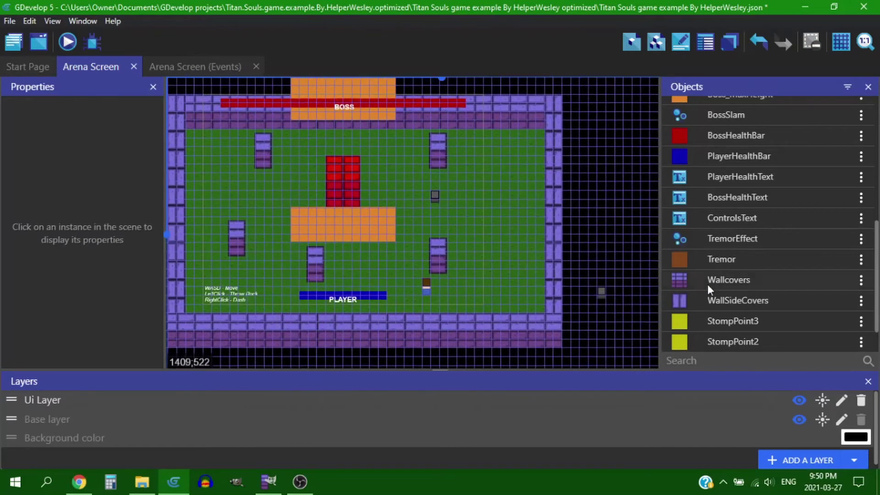
scroll(729, 317, "down", 1)
left_click_drag(746, 324, 491, 161)
scroll(596, 206, "down", 1)
mouse_move(491, 149)
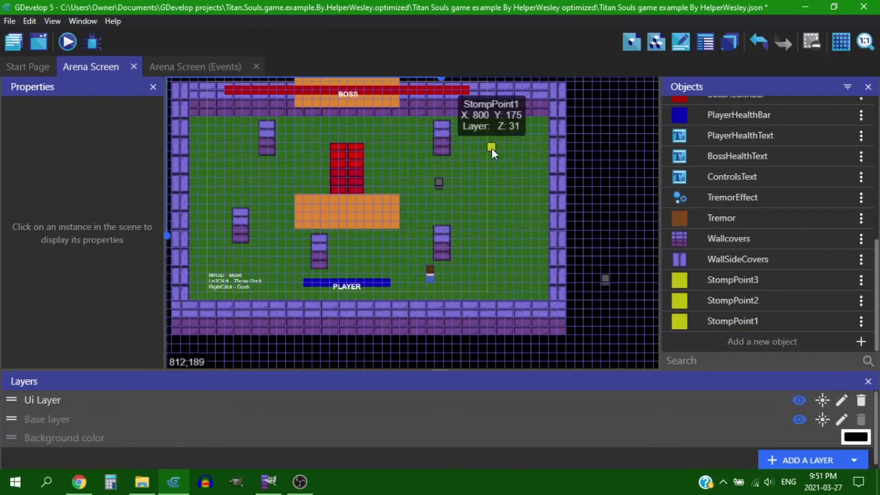
scroll(613, 185, "down", 1)
left_click_drag(739, 301, 360, 169)
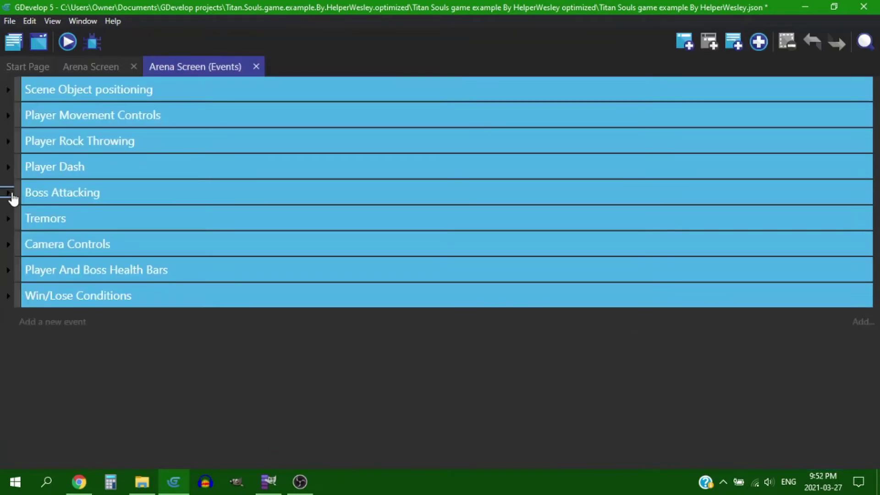
Step: Expand the Boss Attacking event group and review its height-block, rest timer, max-height and slam events
left_click(10, 194)
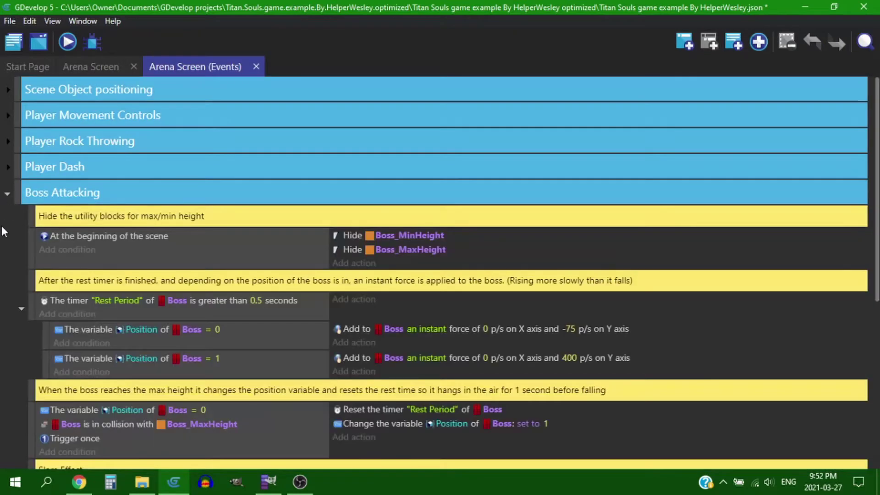
scroll(5, 215, "down", 8)
scroll(5, 220, "up", 6)
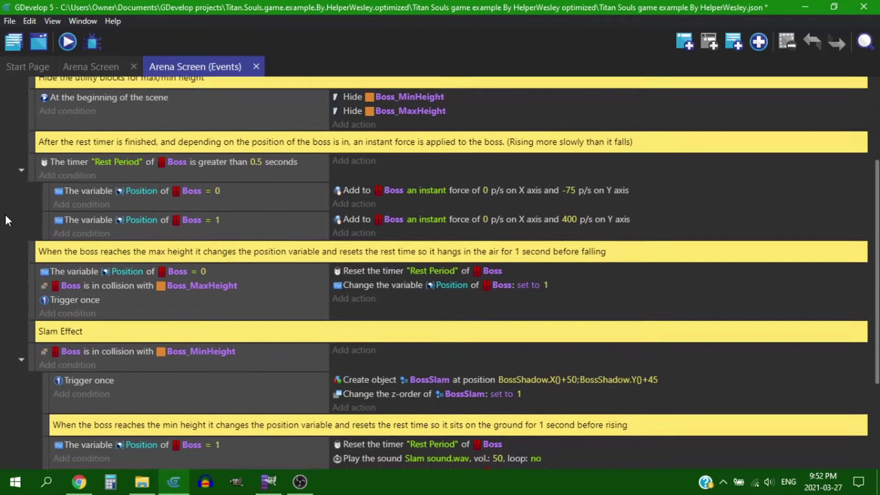
scroll(5, 220, "down", 2)
scroll(4, 215, "down", 2)
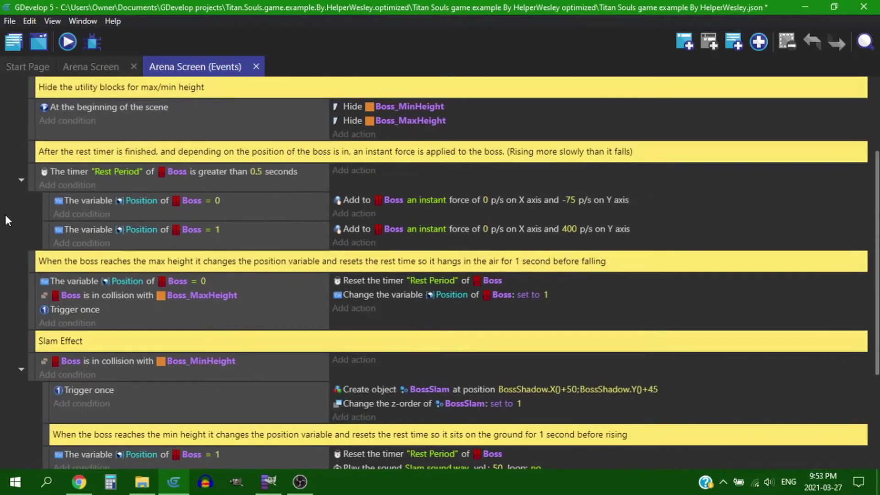
scroll(4, 215, "up", 2)
scroll(4, 220, "up", 2)
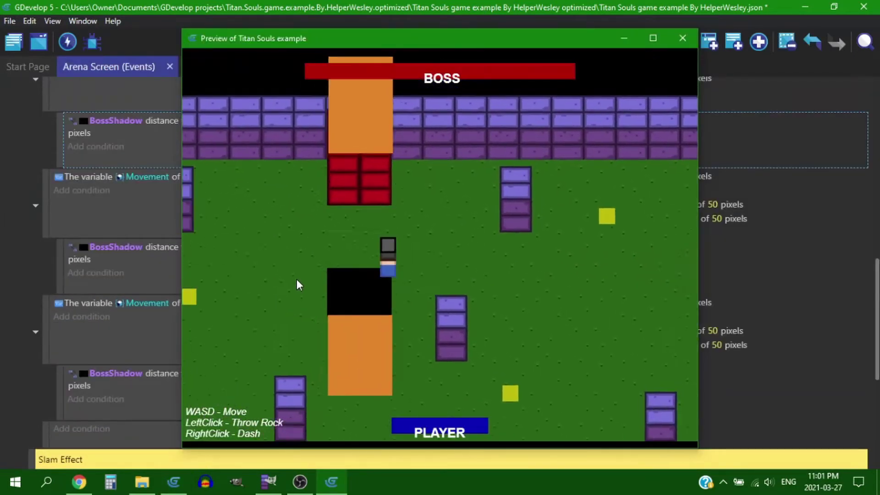
Step: Playtest the preview with the player moving and dashing to check how the boss travels between the yellow stomp points
key("a")
key("s")
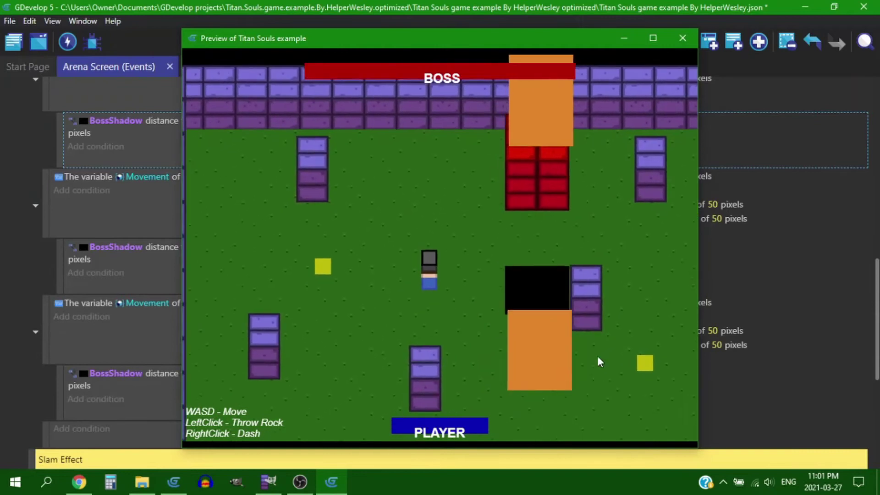
key("w")
key("d")
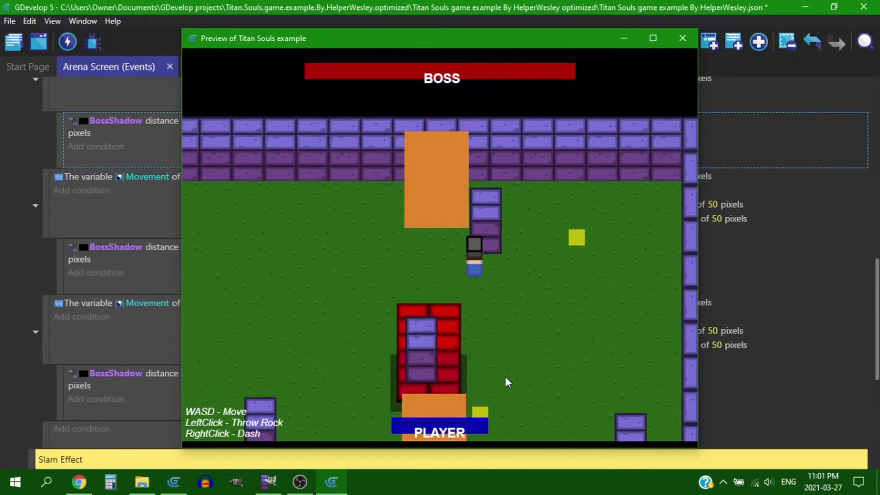
key("a")
key("s")
right_click(465, 383)
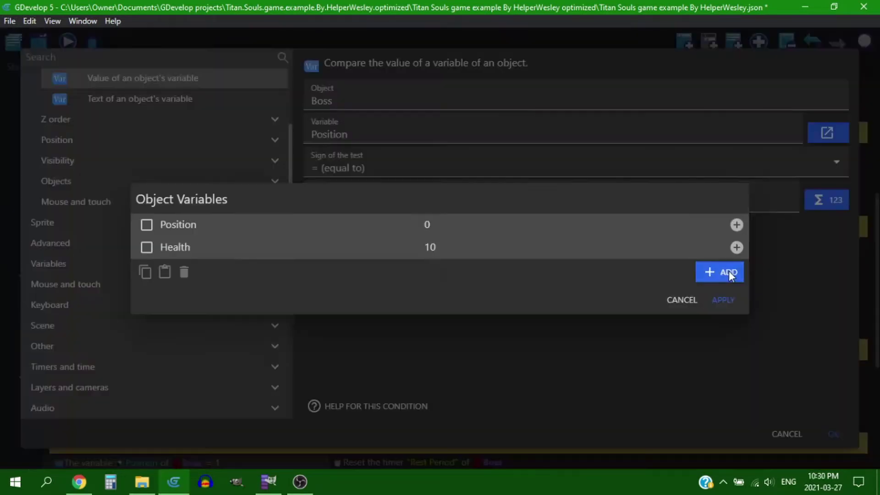
Step: Add a Movement variable to the Boss object and paste the copied Position-changing action into the Phase 3 sub-event
left_click(721, 283)
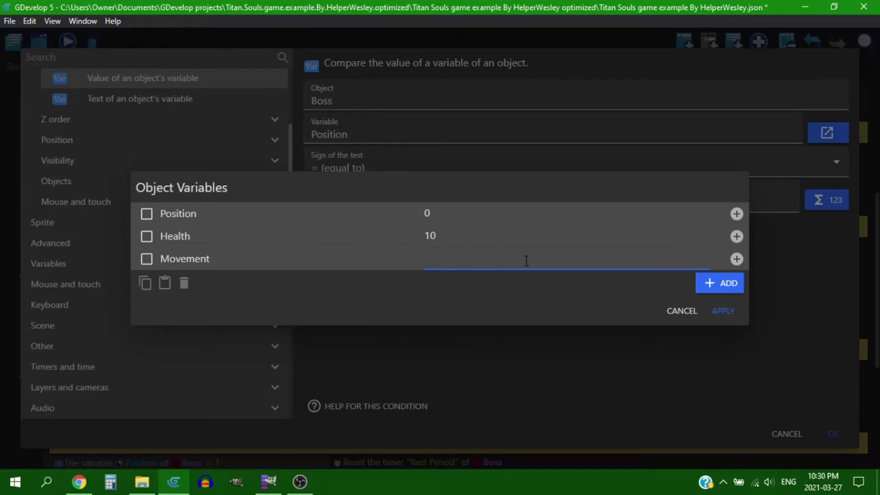
left_click(718, 312)
left_click(842, 434)
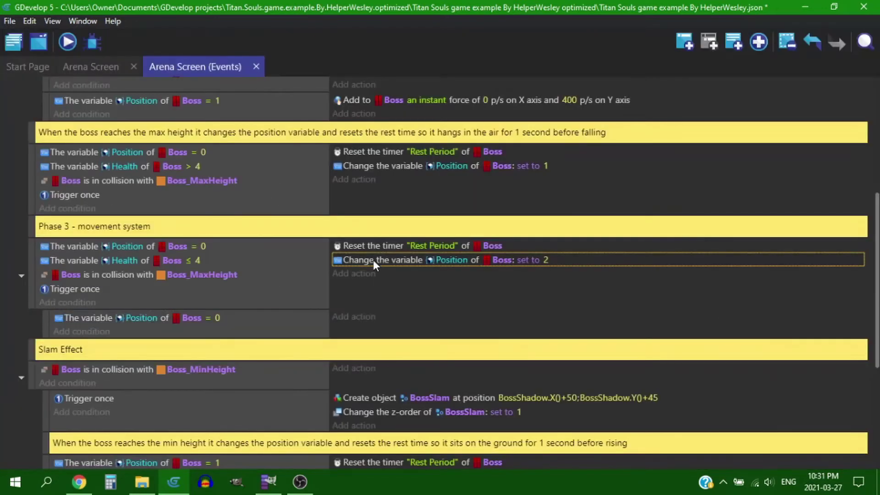
left_click(353, 324)
key("ctrl+v")
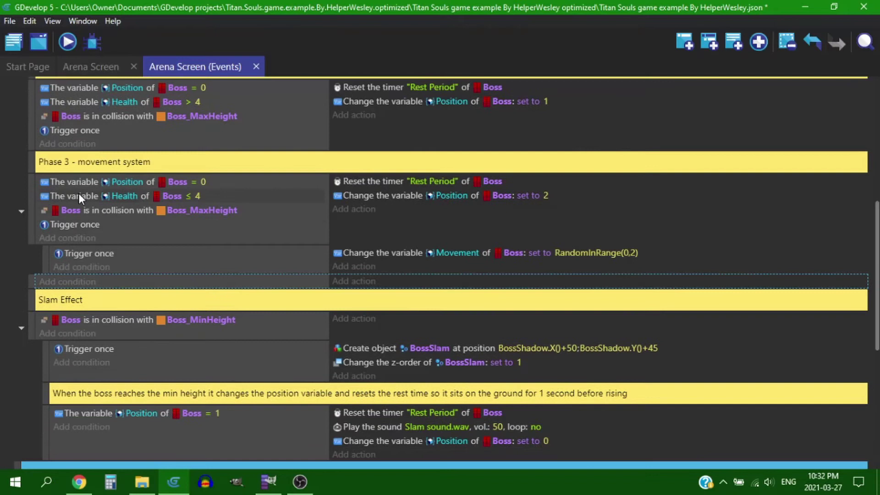
Step: Put the Boss Position = 0 condition into the blank event below the Phase 3 events and duplicate that event twice
left_click_drag(78, 186, 208, 286)
left_click(204, 283)
left_click(179, 298)
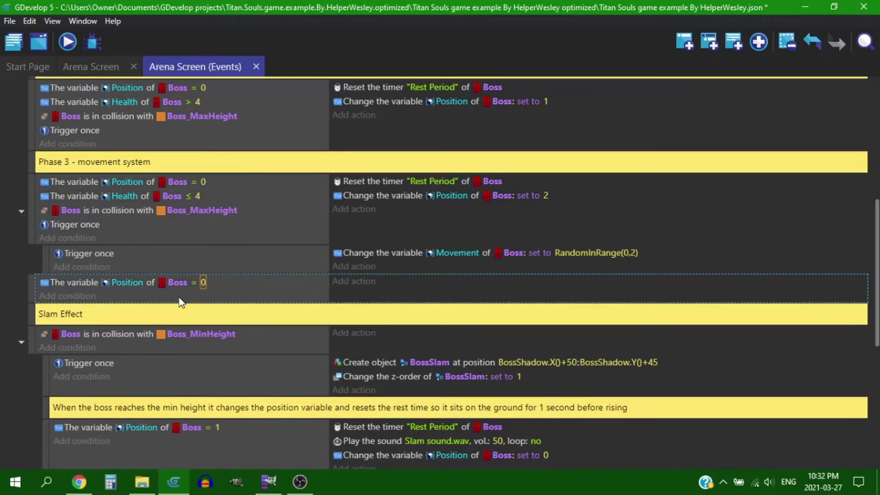
key("ctrl+c")
key("ctrl+v")
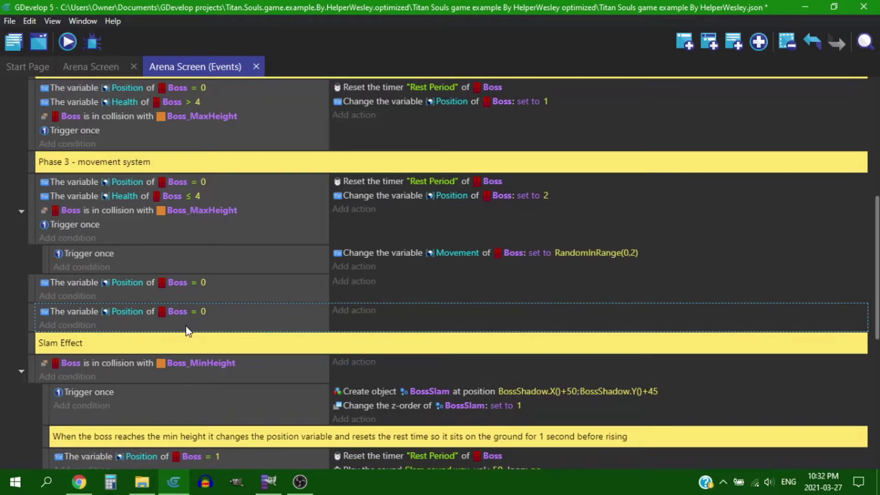
key("ctrl+v")
Step: Set the compared Boss variable to Movement in the first two of the three duplicated events
left_click(131, 282)
type("mo")
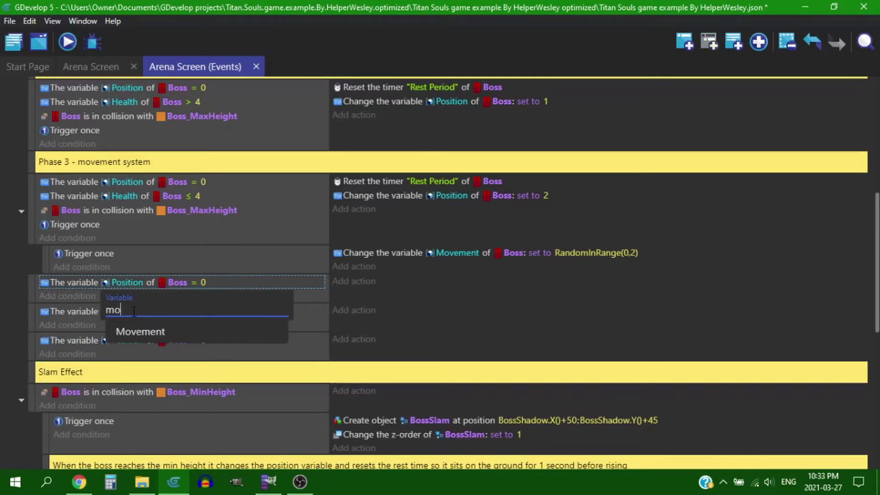
key("Return")
left_click(131, 312)
type(",o")
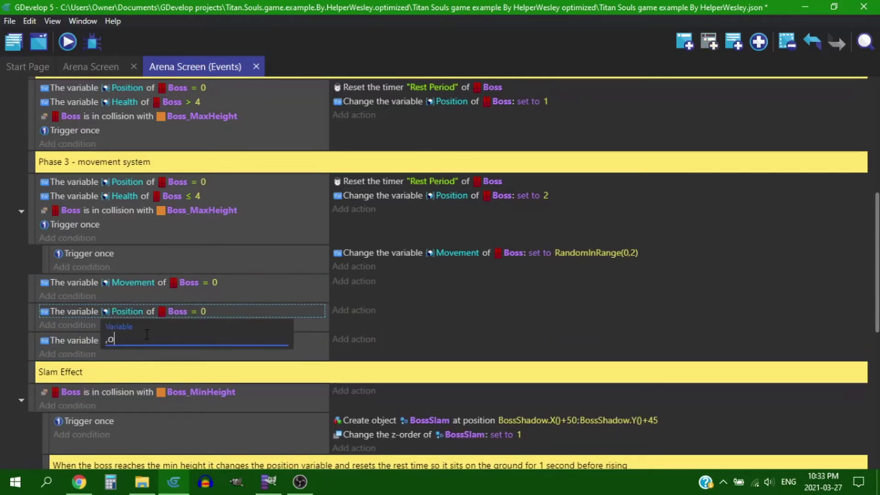
key("BackSpace")
key("BackSpace")
type("movem")
key("Return")
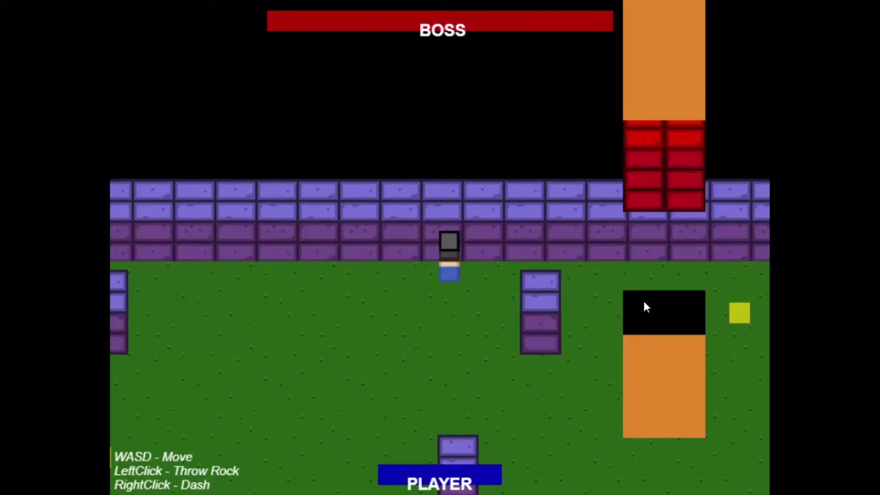
Step: Playtest the boss's stomp point movement in the enlarged preview, walking and dashing the player around the arena
key("s")
key("a")
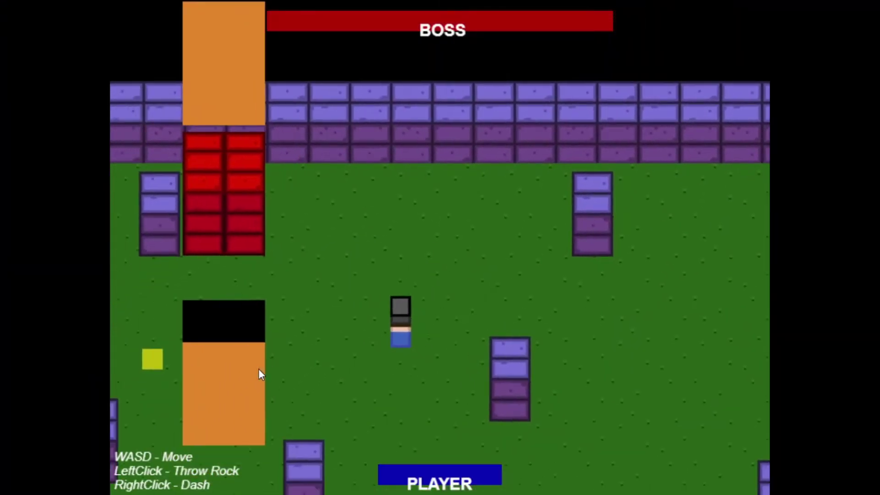
key("w")
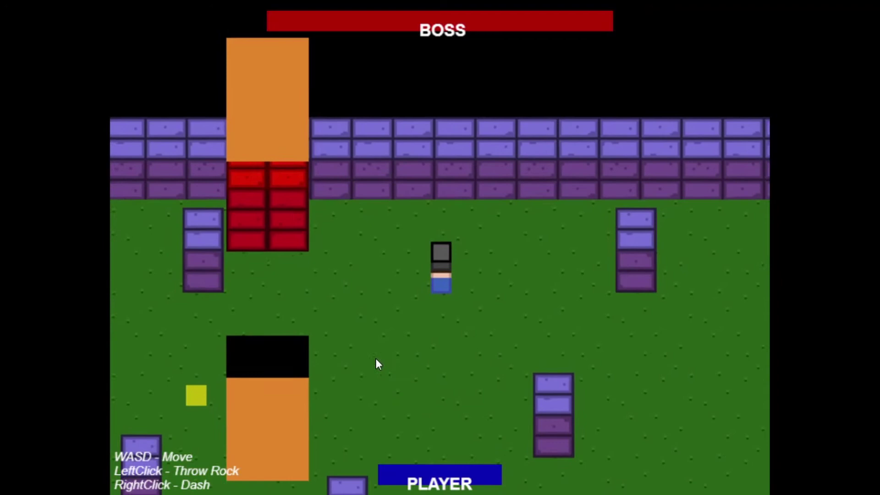
key("w")
key("a")
key("s")
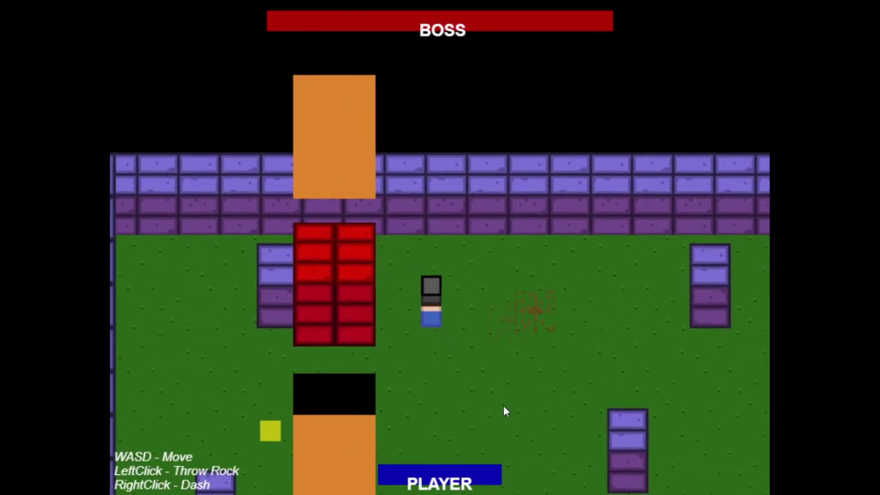
key("s")
key("d")
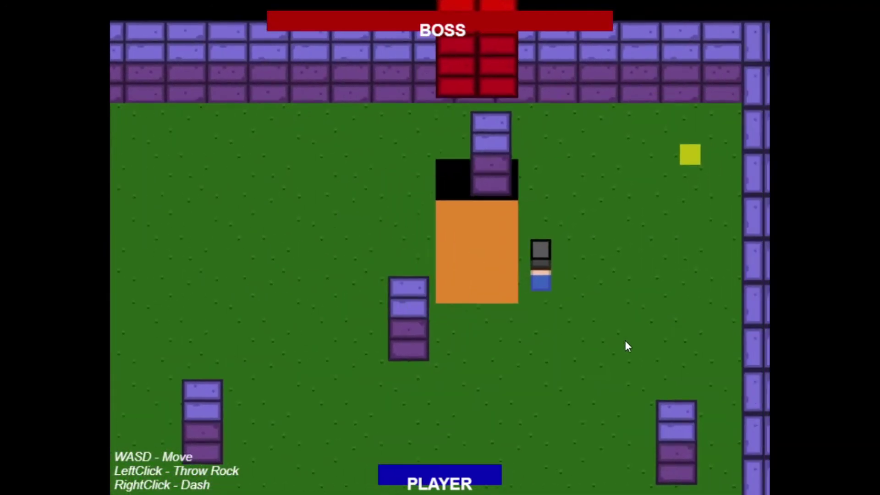
key("d")
key("a")
right_click(292, 199)
key("s")
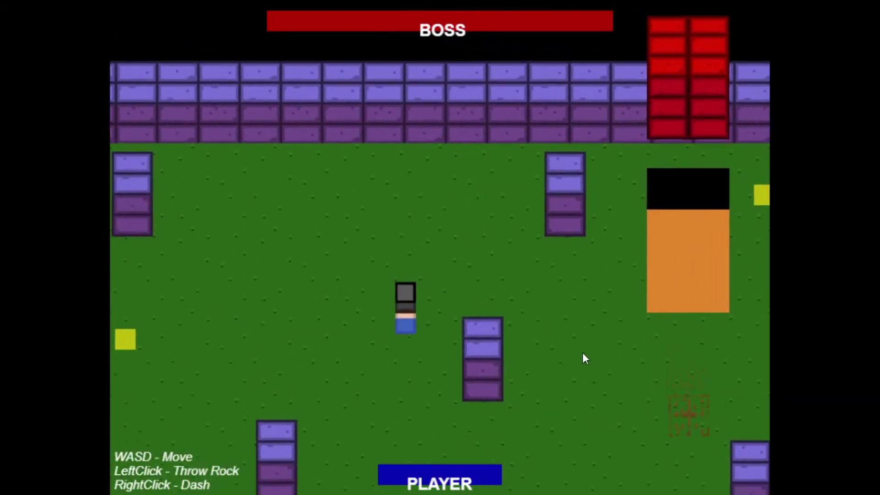
key("w")
key("d")
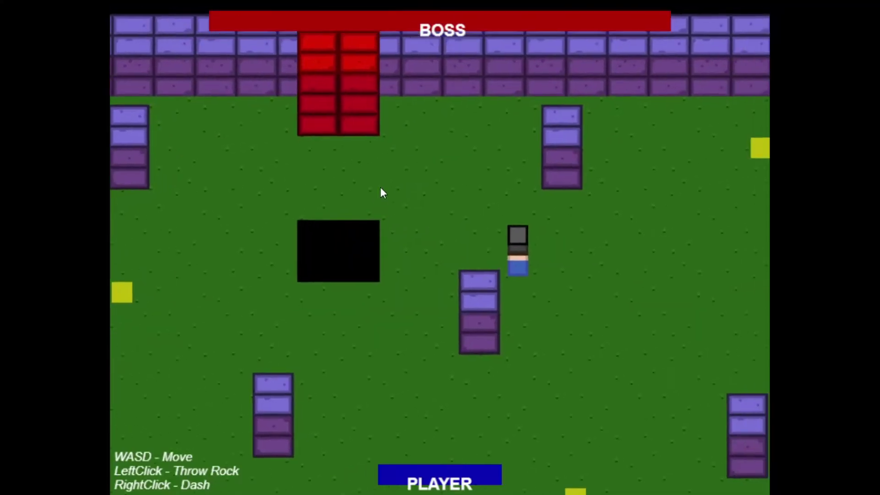
Step: Play the preview with the height blocks hidden, evading the boss and tremors by moving and dashing
key("d")
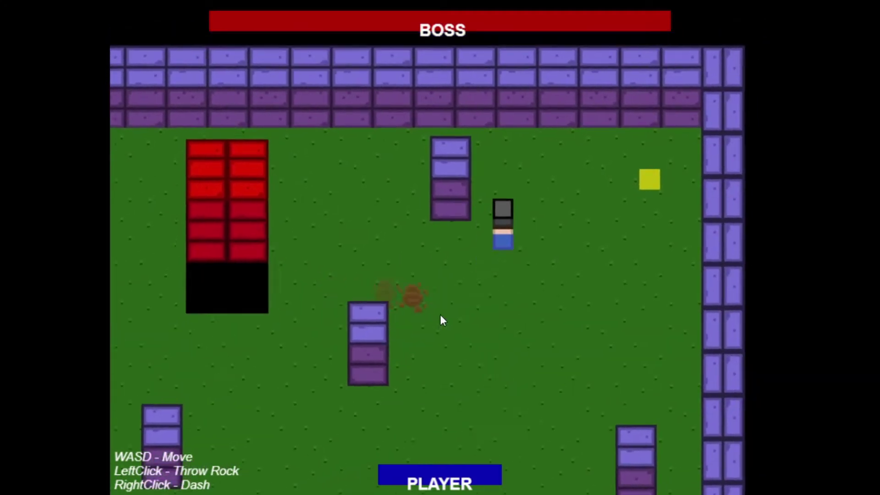
key("w")
key("s")
key("a")
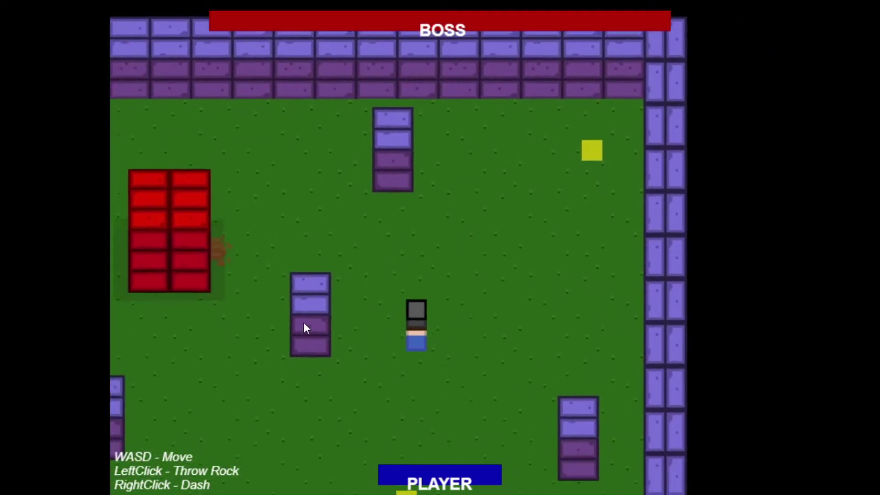
right_click(558, 96)
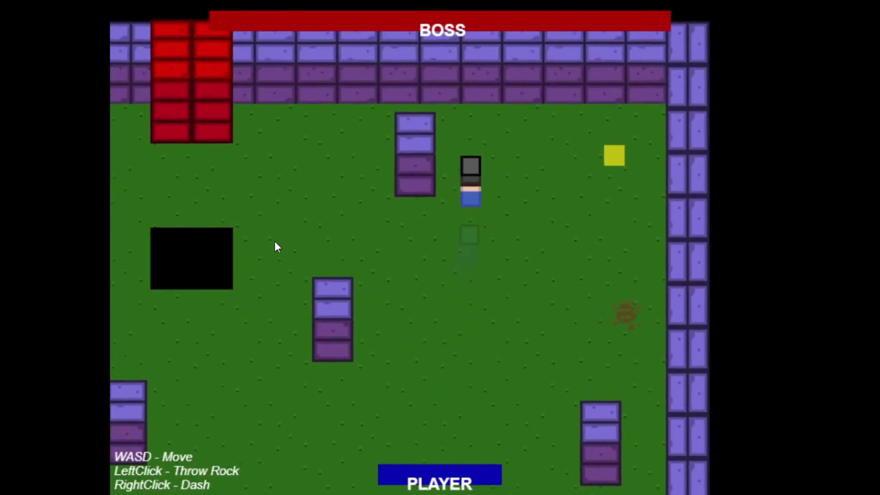
key("a")
key("s")
key("d")
key("s")
key("w")
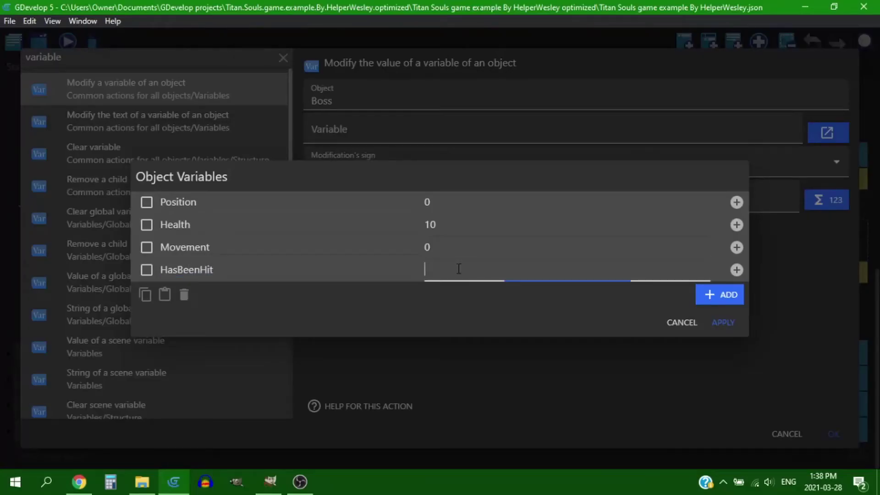
Step: Apply the new HasBeenHit variable of Boss and complete the action that sets HasBeenHit to 0
left_click(728, 323)
left_click(424, 133)
left_click(357, 219)
left_click(353, 166)
left_click(375, 200)
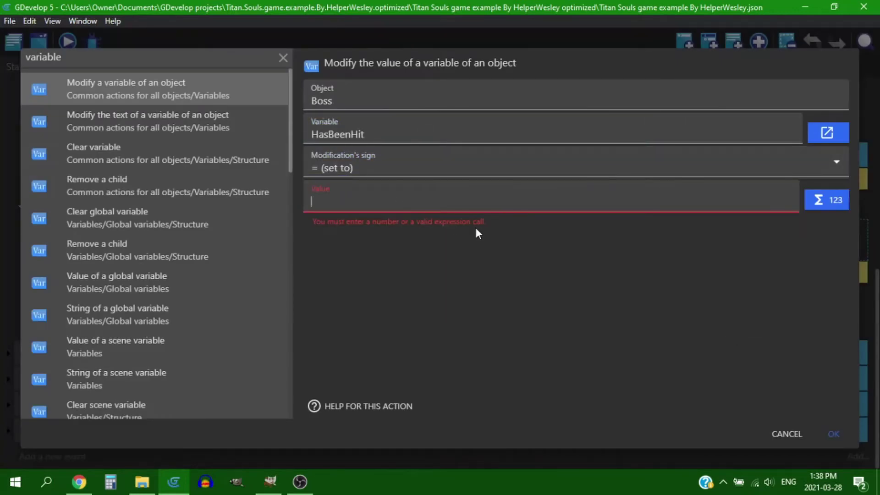
type("0")
left_click(834, 434)
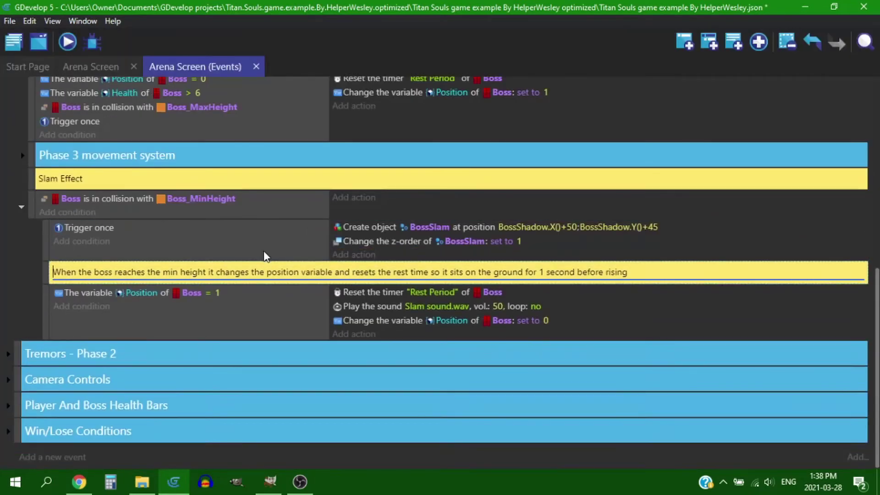
Step: Add a sub-event under the Boss Position = 1 falling event and copy the action that sets Boss Position to 1 into it
scroll(263, 250, "up", 5)
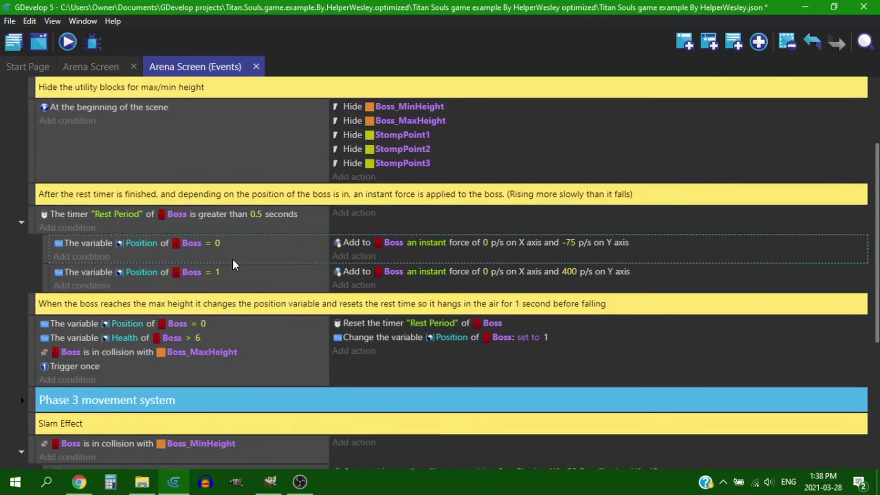
left_click(228, 288)
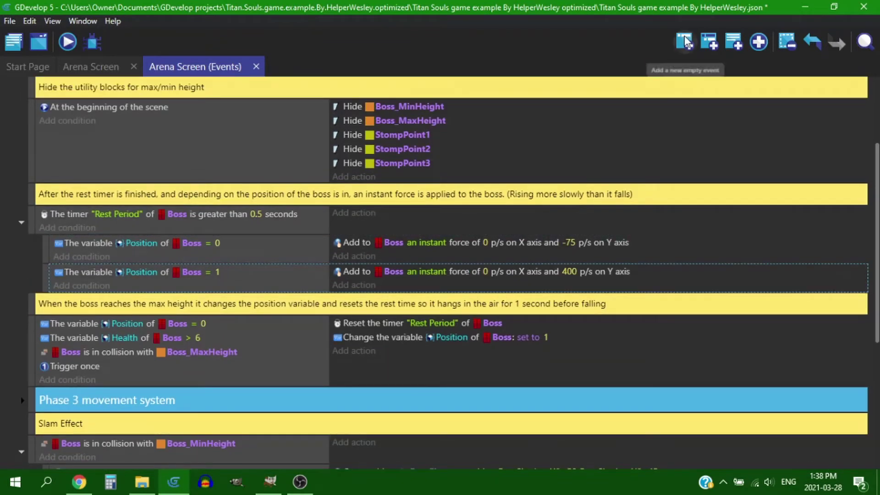
left_click(709, 42)
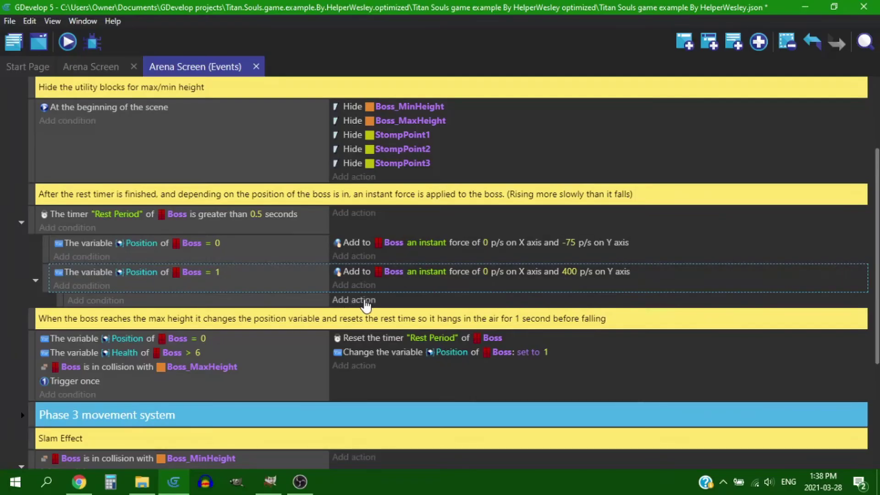
left_click(385, 353)
key("ctrl+c")
left_click(431, 303)
Step: Change the sub-event's copied action so that it sets the Boss variable HasBeenHit to 0
left_click(447, 300)
key("ctrl+a")
key("BackSpace")
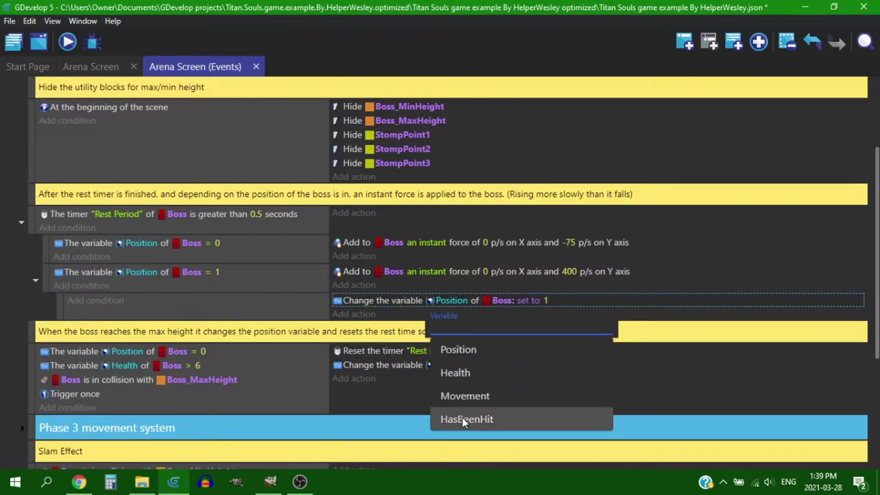
left_click(464, 420)
left_click(559, 301)
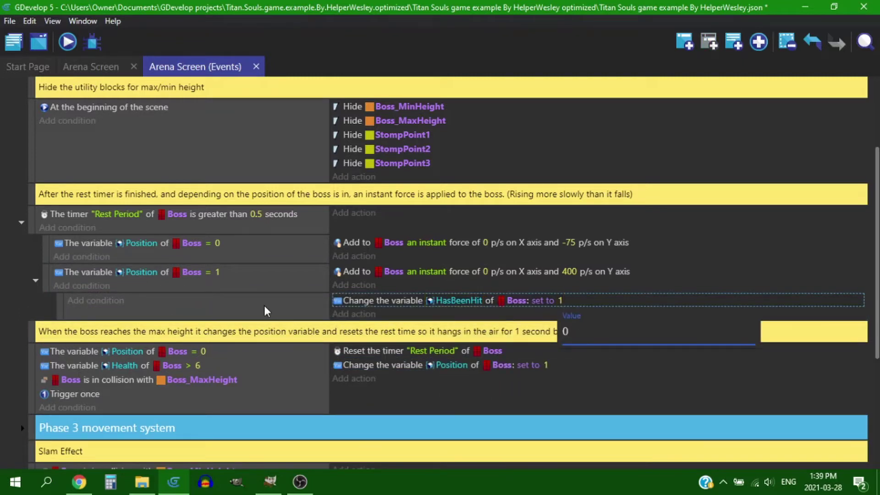
key("Return")
Step: Copy the Trigger once condition into the HasBeenHit sub-event and add a comment for it
left_click(92, 393)
key("ctrl+c")
left_click(152, 302)
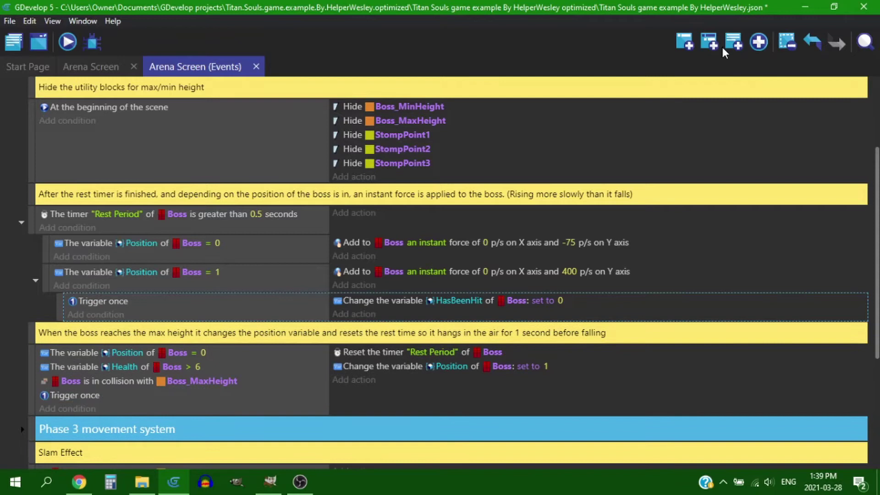
left_click(729, 46)
type("Re")
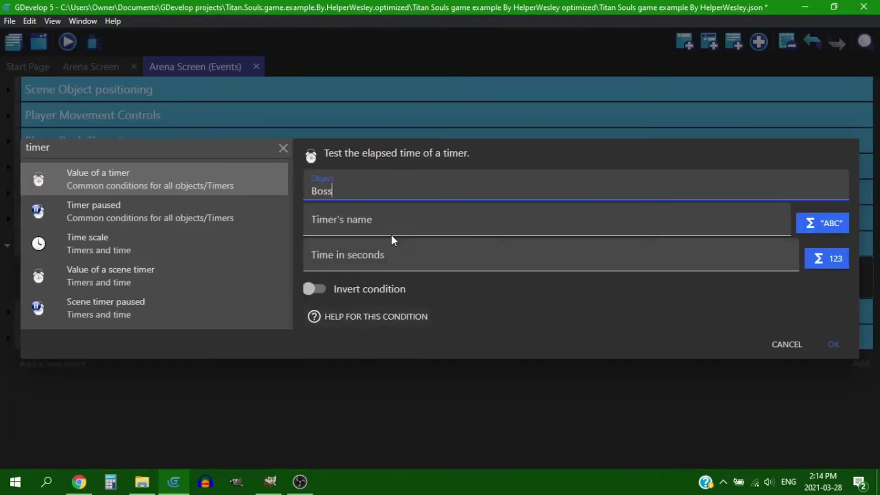
Step: Complete the Boss timer condition in Camera Controls with the timer name "Screen Shake" and a time of 0.3 seconds
left_click(392, 224)
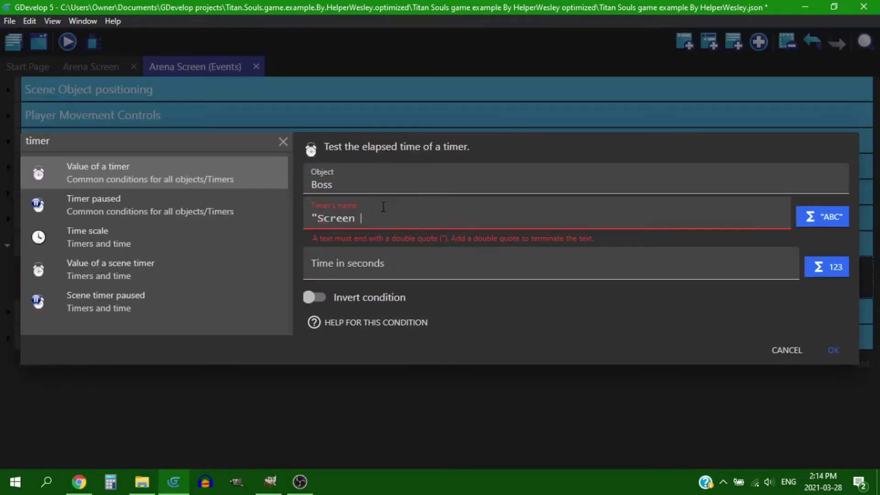
type("\"")
left_click(433, 268)
type("0.3")
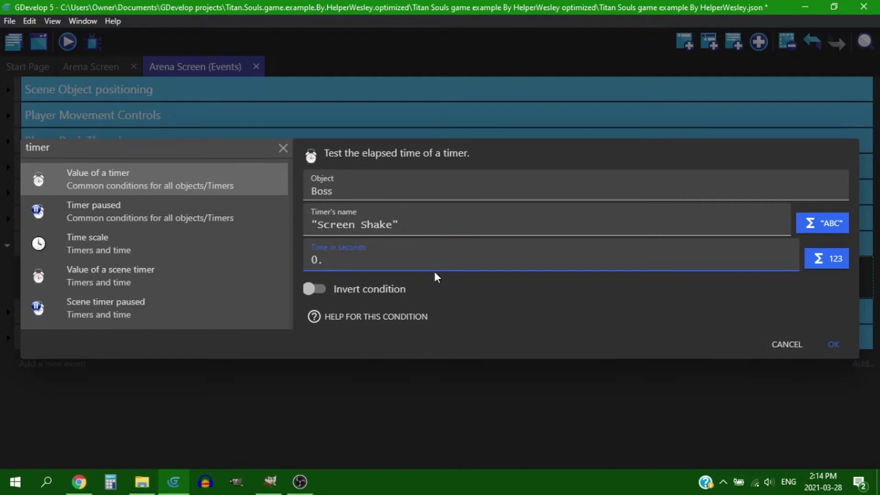
key("Return")
Step: Paste the Screen Shake timer condition into the second Camera Controls event and invert it
key("ctrl+v")
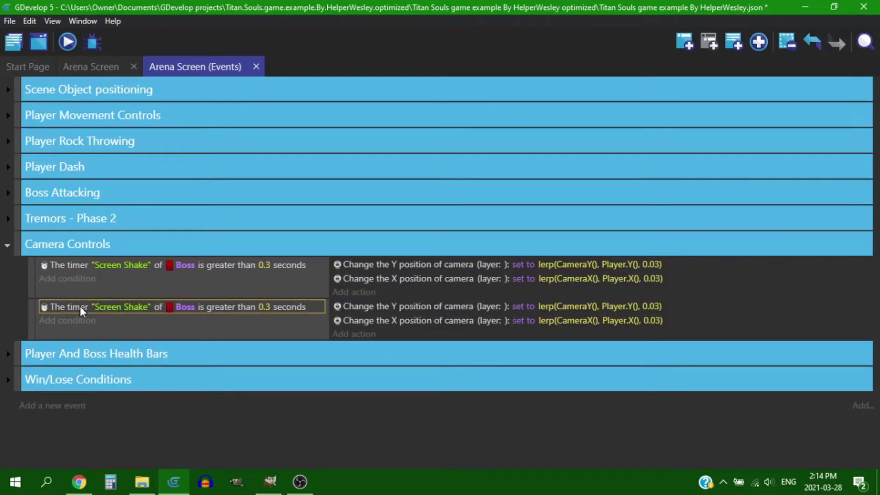
right_click(80, 306)
left_click(124, 422)
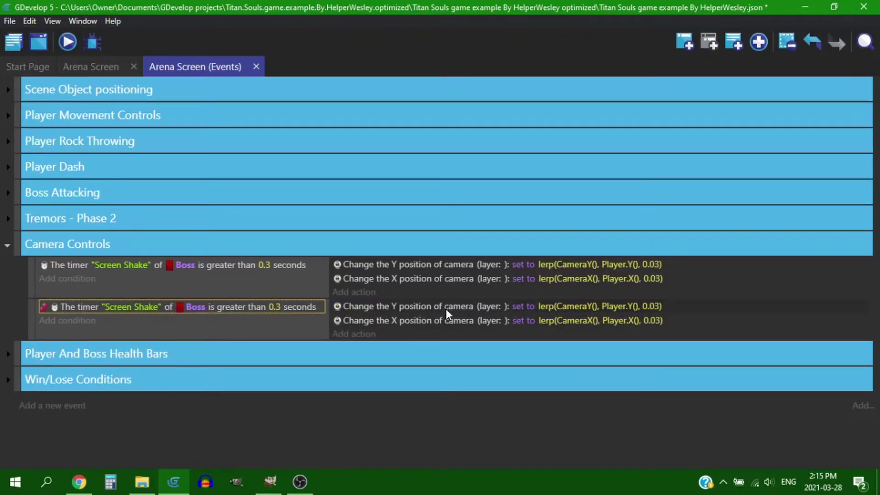
Step: Replace the camera Y expression in the second Camera Controls event with one based on the Player object
left_click(549, 308)
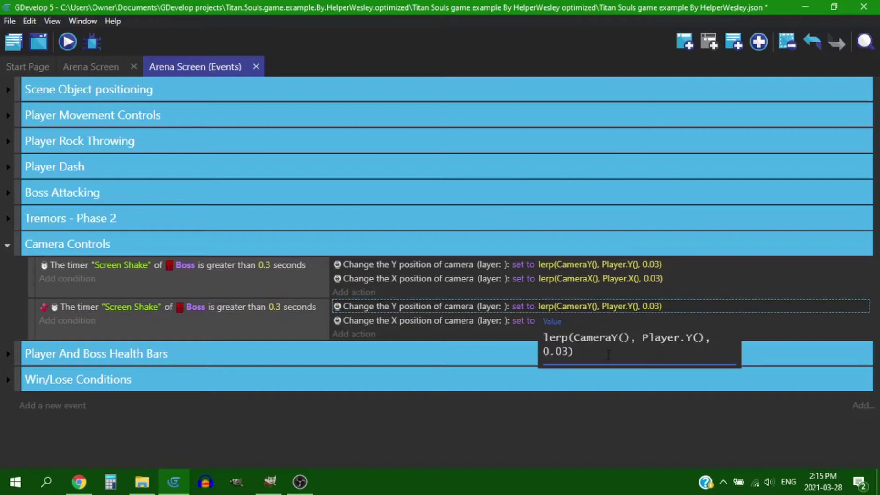
type("Player")
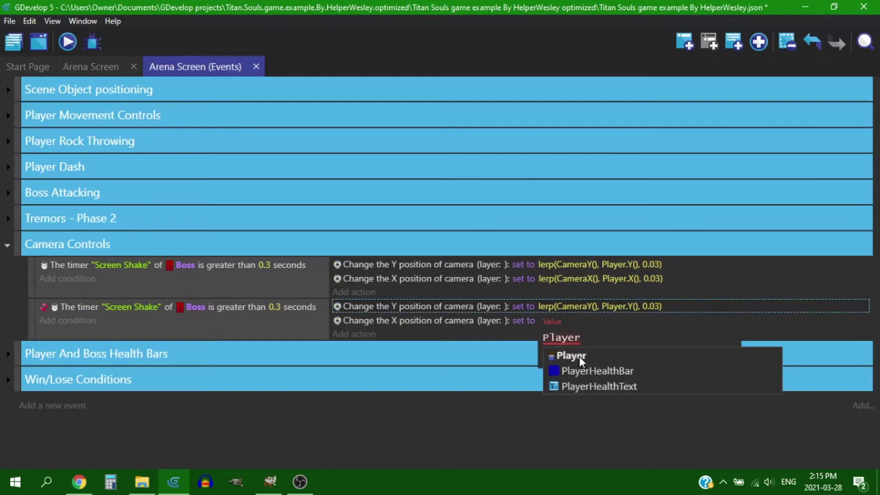
left_click(579, 357)
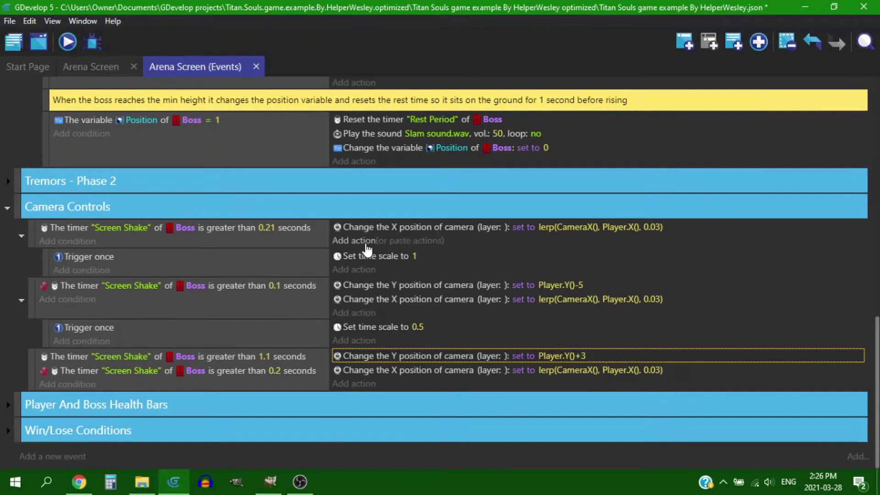
Step: Paste the camera Y action above the camera X action in the 0.21-second Screen Shake event and set its value to Player.Y()
left_click(385, 241)
left_click_drag(372, 240, 374, 222)
left_click(557, 227)
left_click_drag(604, 258, 636, 257)
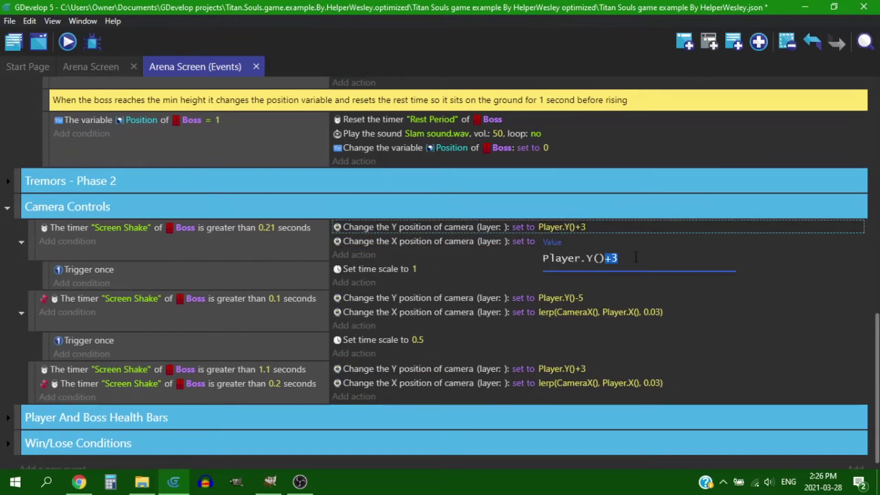
left_click(257, 167)
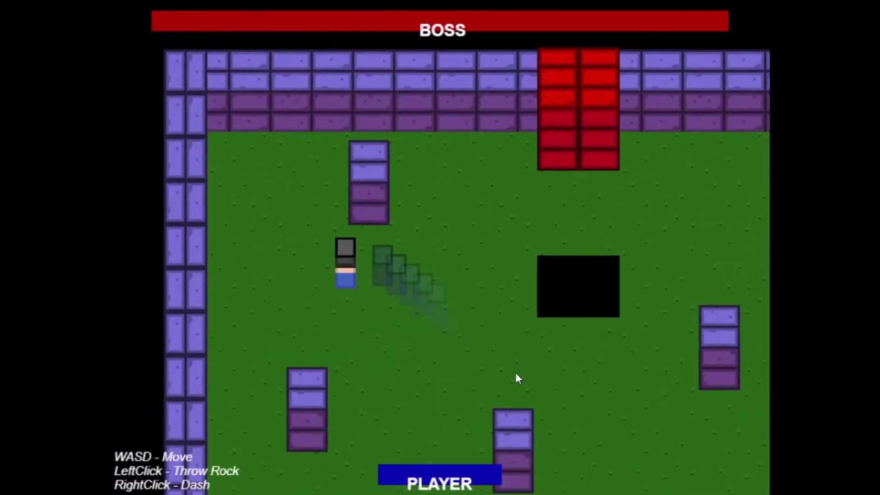
Step: Playtest the camera and screen shake in the preview by moving and dashing the player around the boss
key("s")
key("d")
right_click(632, 318)
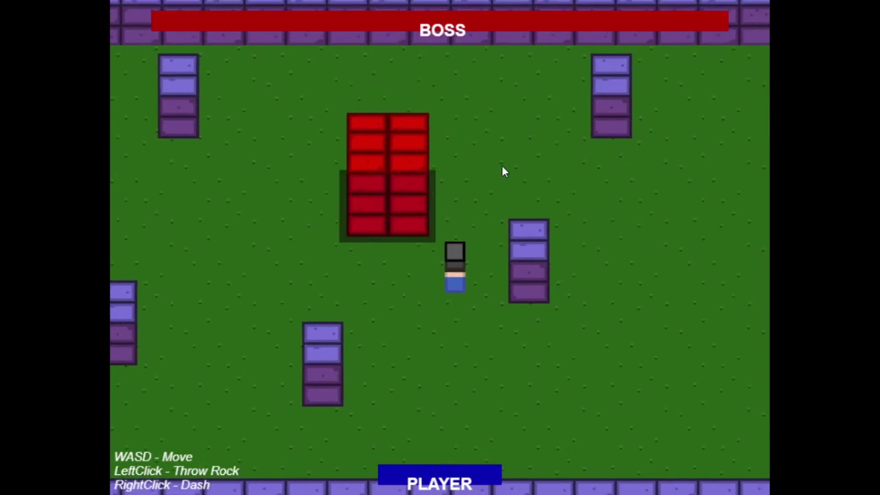
key("w")
key("d")
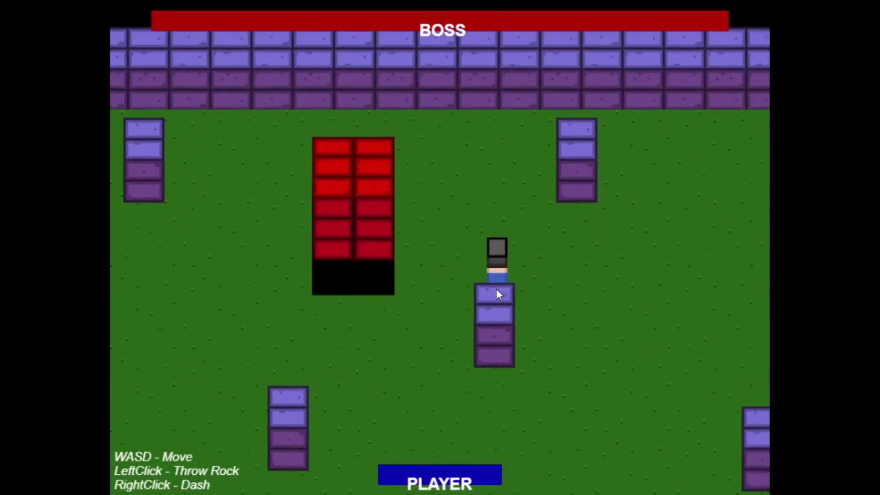
key("s")
key("w")
key("a")
key("s")
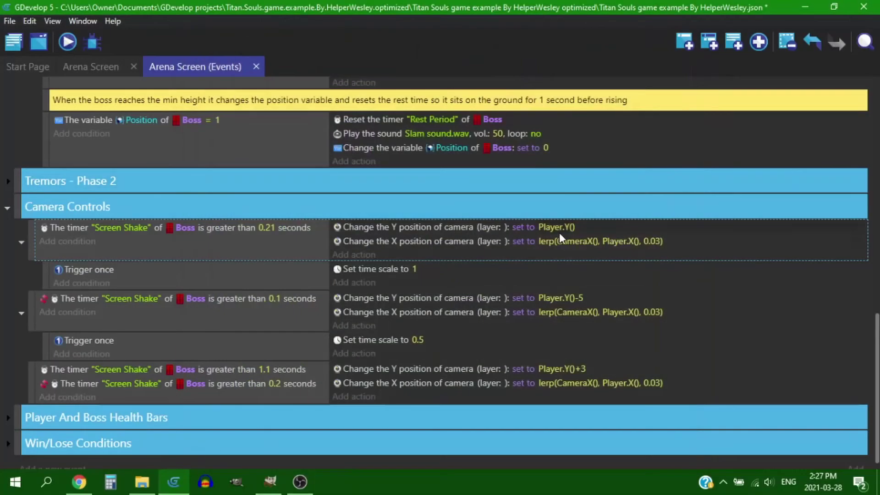
Step: Set the camera X position in the 0.21-second Screen Shake event to Player.X()
left_click(635, 241)
key("ctrl+a")
type("player")
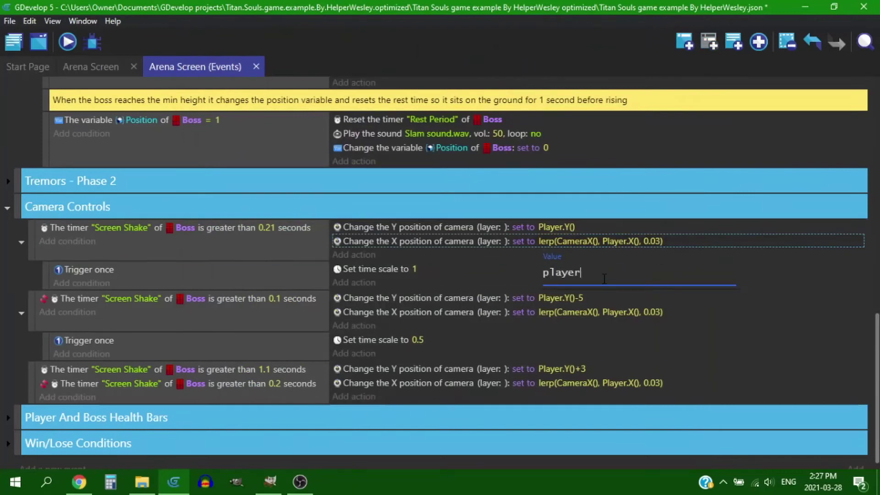
key("Return")
type("X()")
left_click(468, 268)
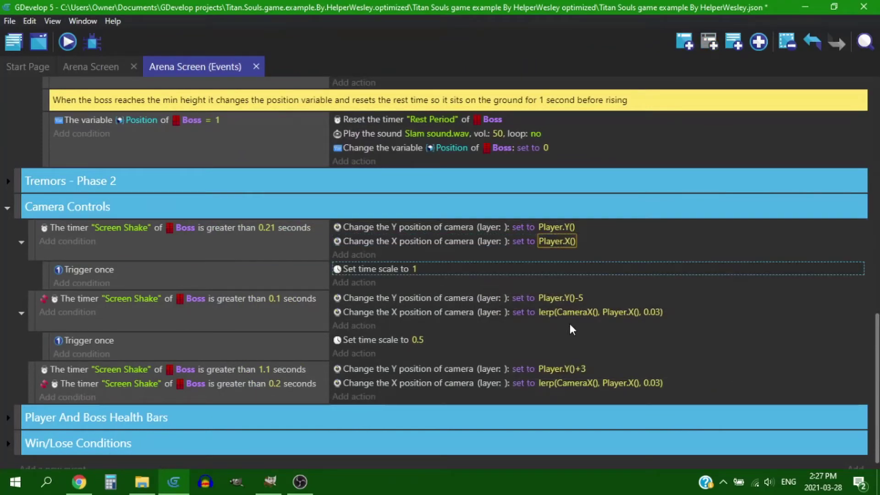
Step: Set the camera X position in the inverted 0.1-second Screen Shake event to Player.X()
left_click(596, 312)
key("ctrl+a")
type("player")
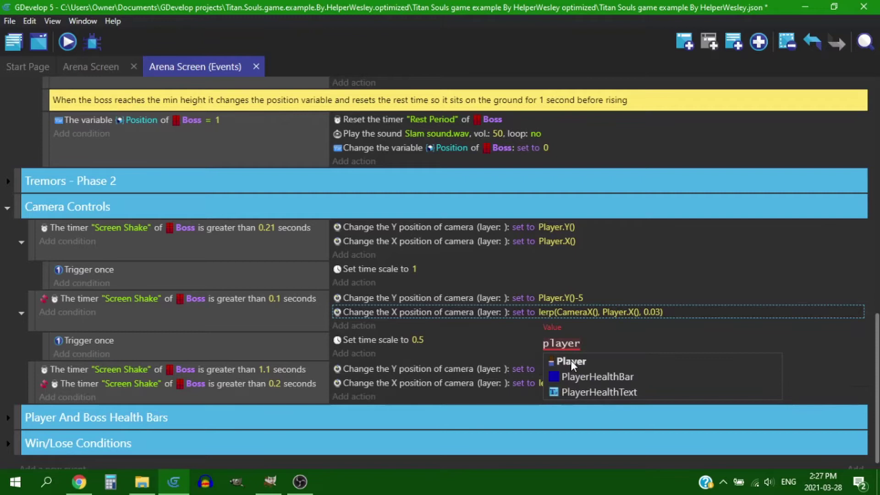
key("Return")
type(".X")
key("Return")
Step: Set the camera X position in the last Screen Shake event, with the inverted 0.2-second condition, to Player.X()
left_click(594, 383)
left_click(594, 382)
key("ctrl+a")
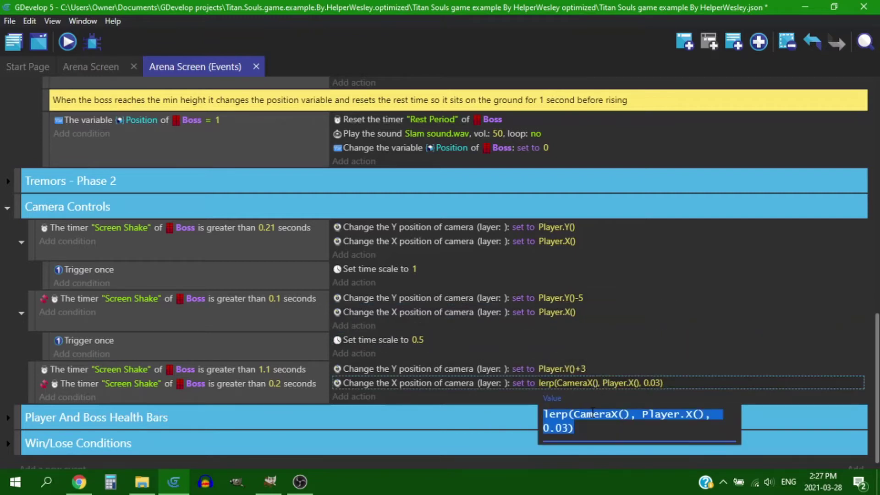
type("player")
key("Return")
type(".X")
key("Return")
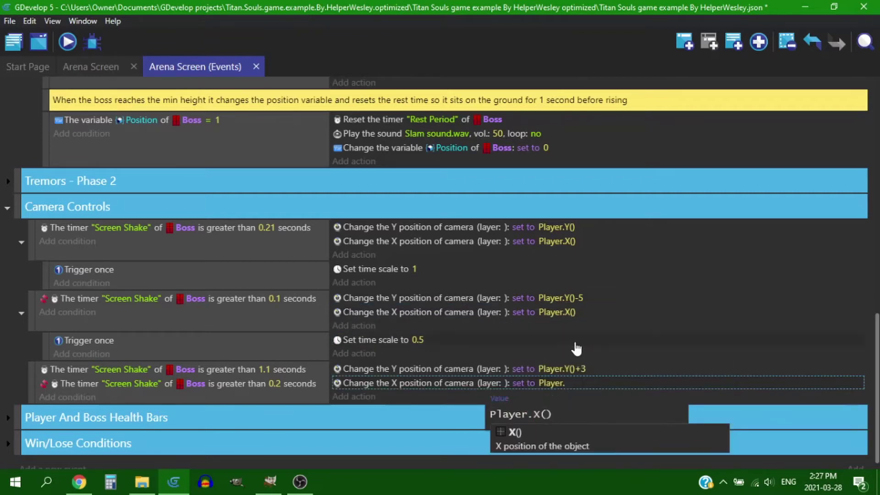
Step: Set the camera Y position to Player.Y()+5 in the inverted 0.1-second event and Player.Y()-3 in the last Screen Shake event
left_click(579, 298)
type("+")
left_click(587, 361)
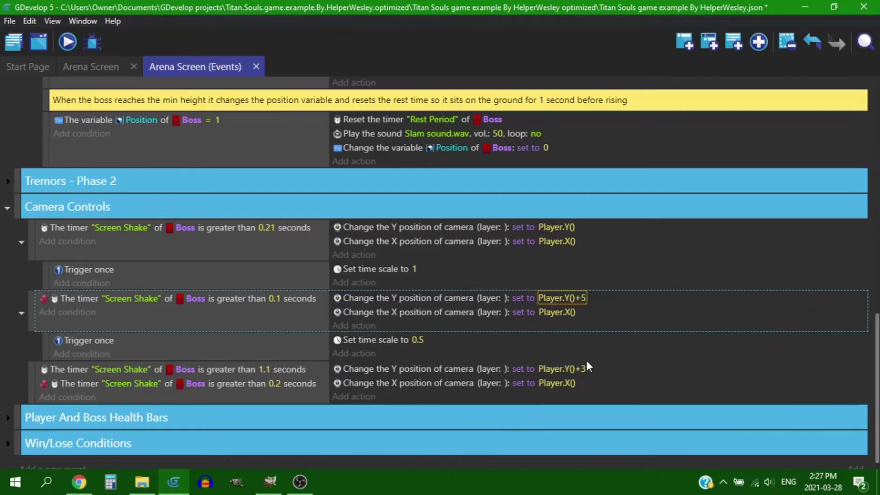
left_click(582, 369)
double_click(609, 400)
key("BackSpace")
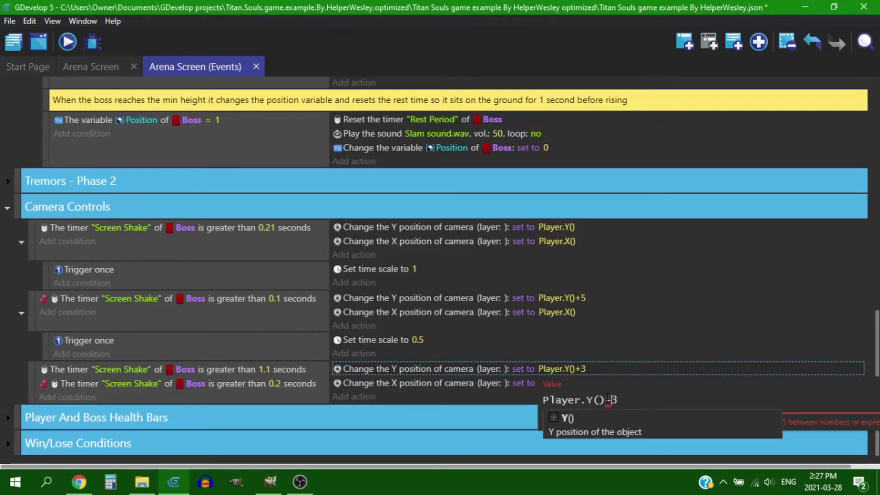
type("-")
key("Return")
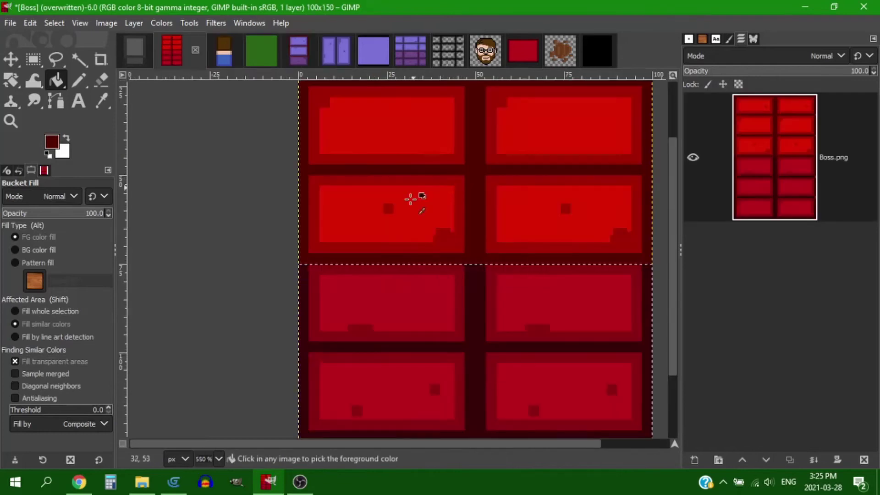
Step: Fill the arena pillar's middle brick face with the bright red picked from the boss image and its lower brick face with the darker red
left_click(411, 199, "ctrl")
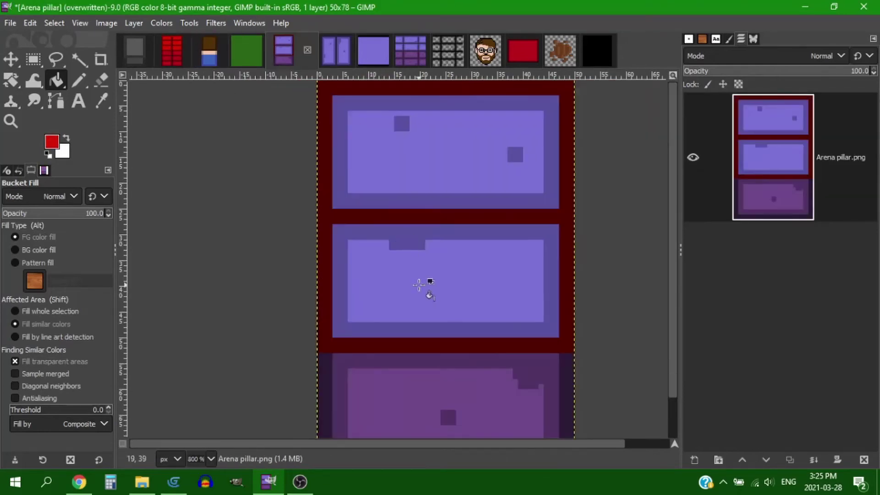
left_click(428, 285)
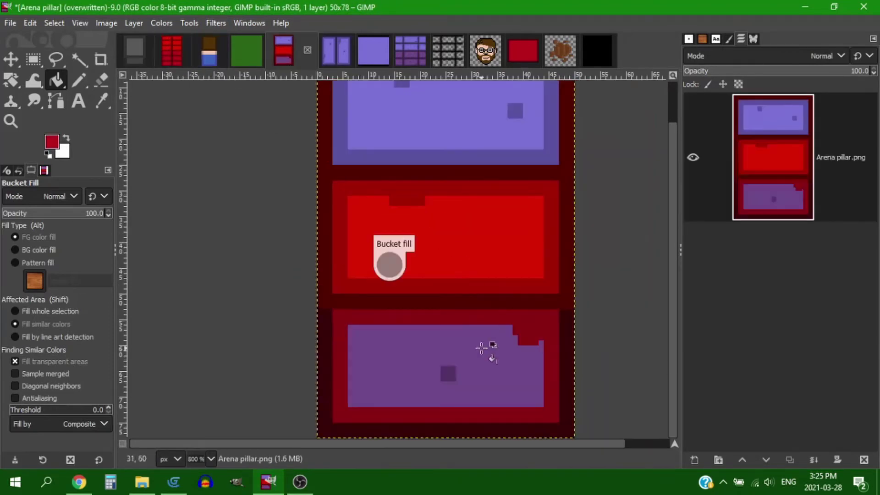
left_click(482, 349)
scroll(478, 281, "up", 2)
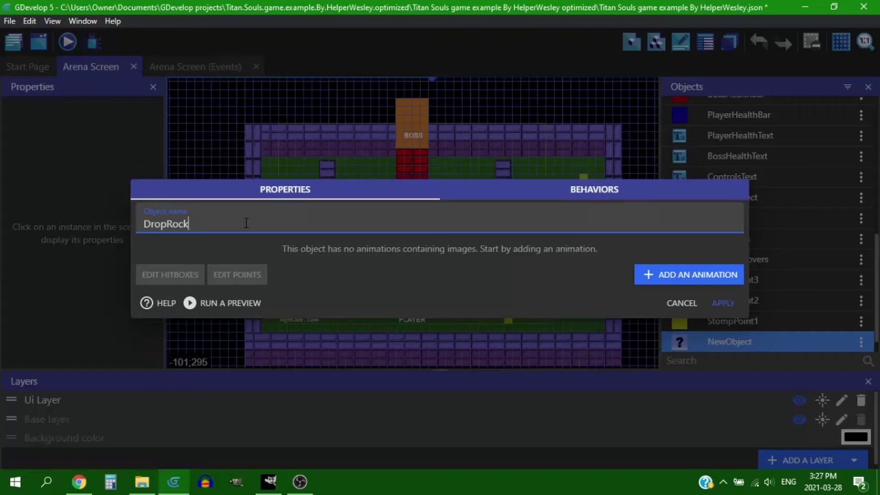
Step: Add an animation to the DropRock object using Drop Rocks.png from the Boss Pieces folder and apply the object
left_click(689, 275)
left_click(181, 270)
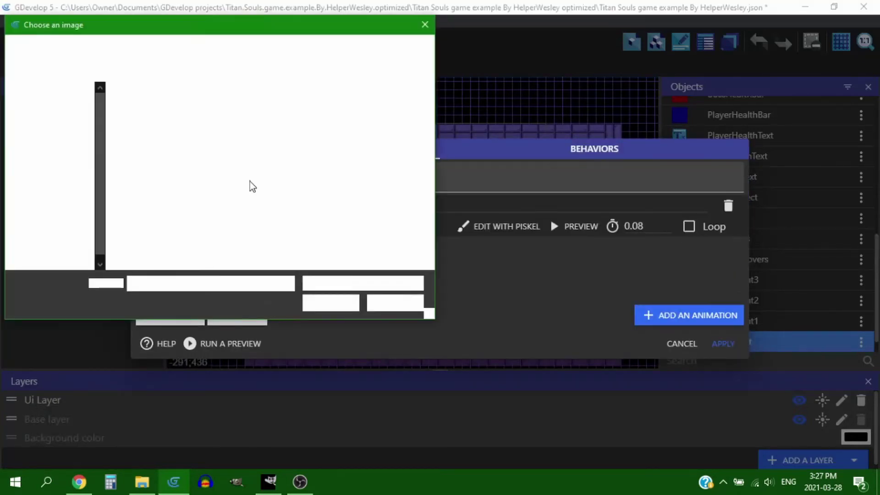
double_click(146, 126)
double_click(312, 130)
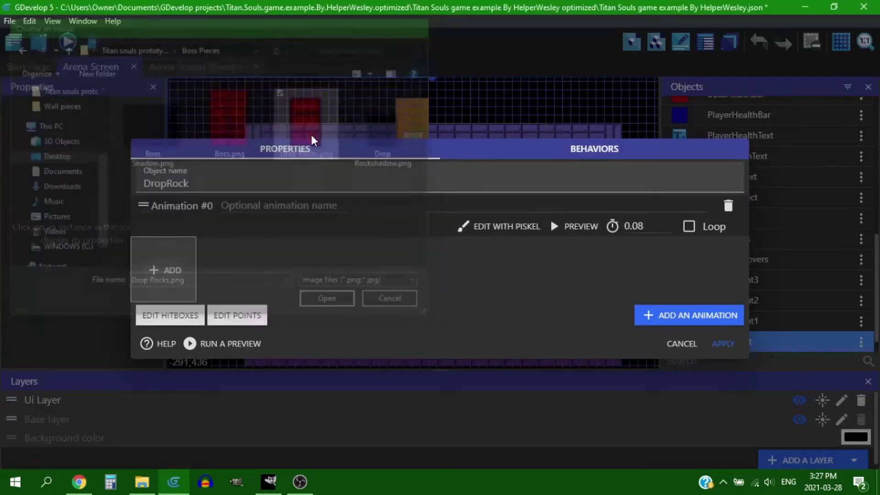
left_click(537, 245)
left_click(719, 344)
Step: Add a new sprite object named DropRockShadow to the scene's objects
right_click(775, 316)
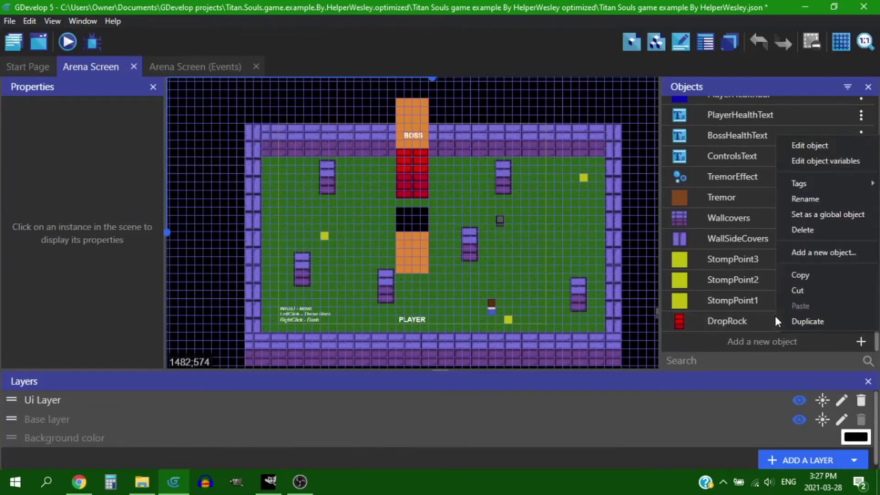
left_click(806, 252)
left_click(261, 121)
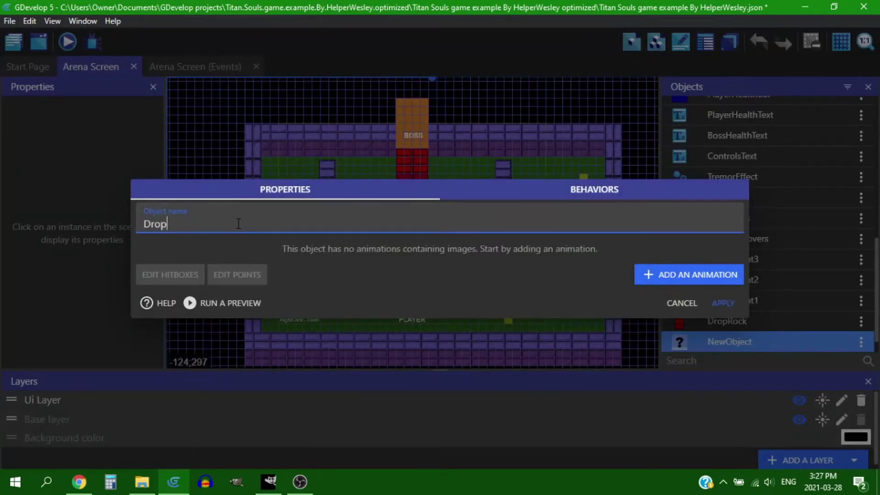
Step: Add an animation to DropRockShadow using Drop Rockshadow.png and apply the object
left_click(689, 274)
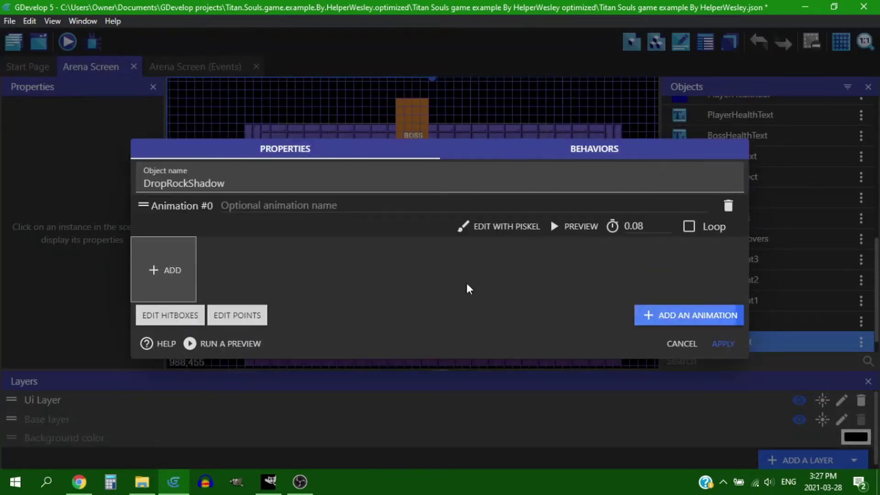
left_click(173, 270)
left_click(386, 122)
double_click(386, 123)
left_click(528, 245)
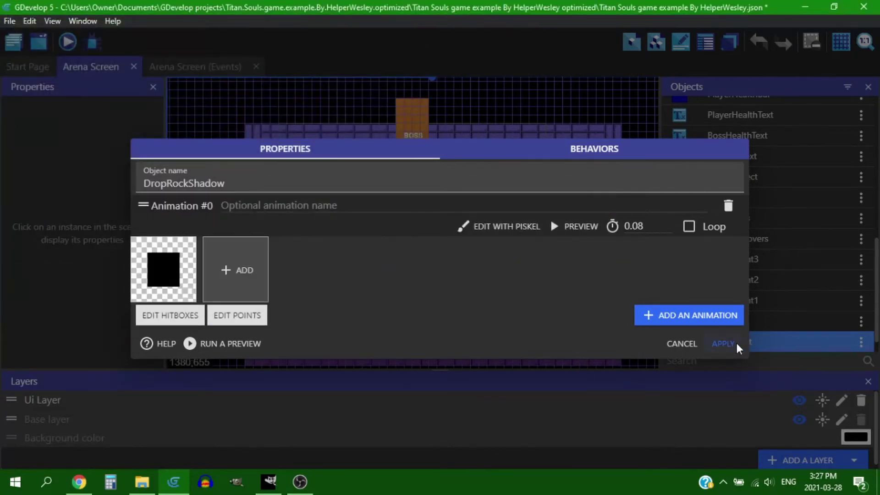
left_click(733, 344)
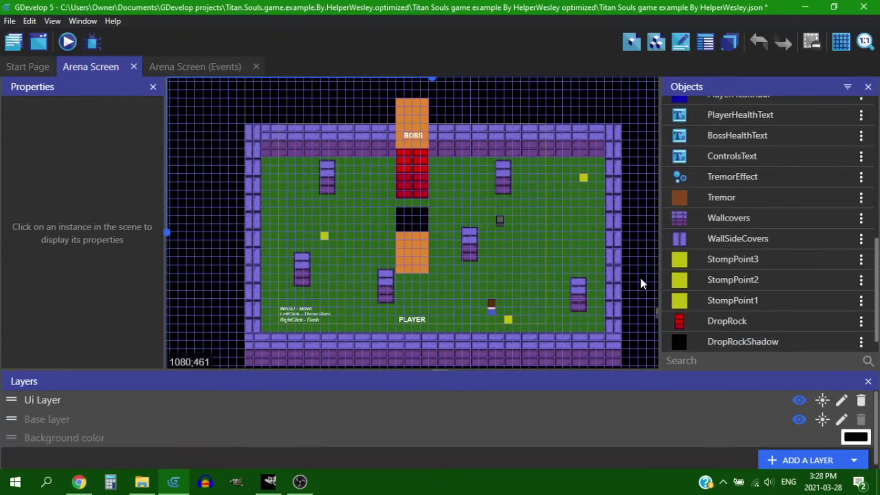
middle_click_drag(639, 276, 567, 236)
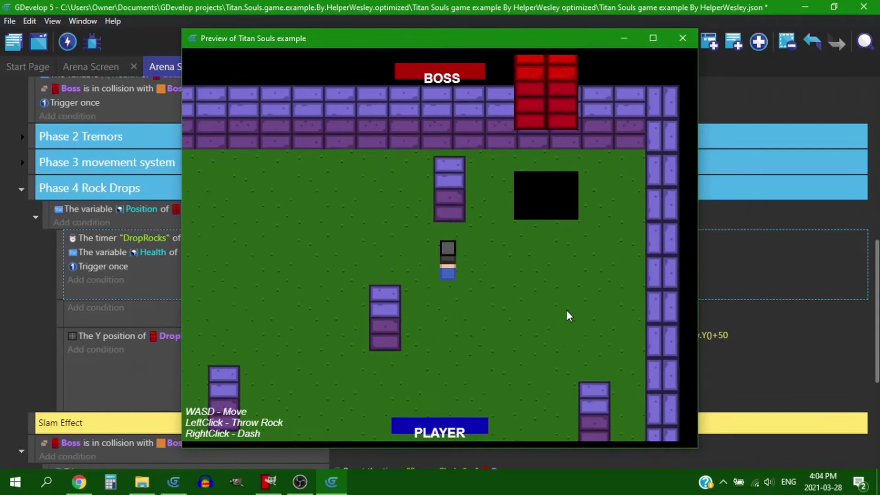
Step: Playtest the boss fight in the preview, moving and dashing the player around the arena to check the Phase 4 rock drops
key("a")
key("s")
key("d")
key("s")
key("w")
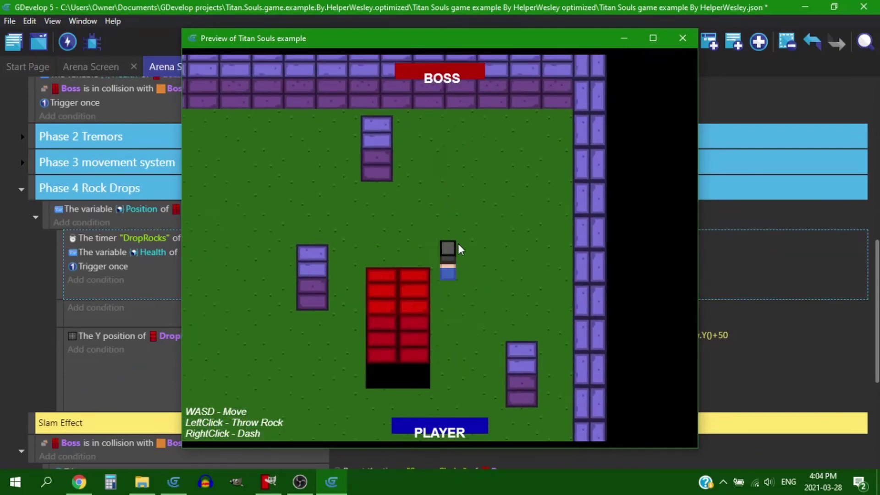
key("a")
key("w")
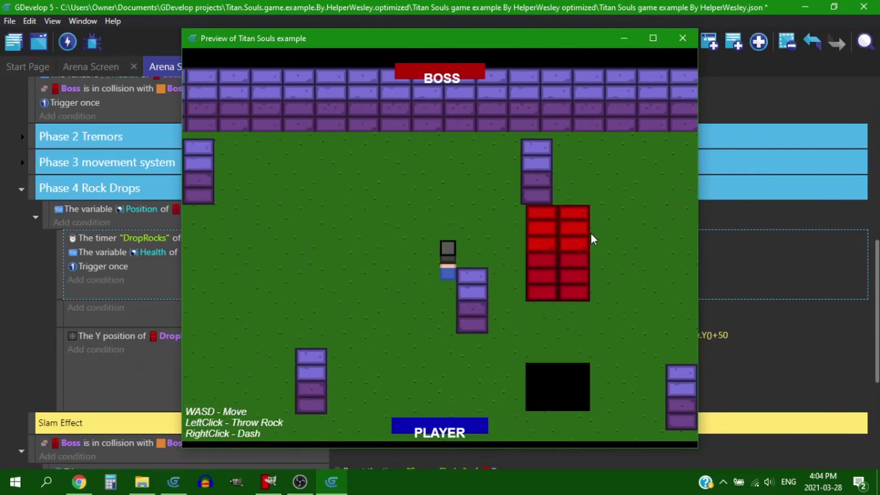
key("s")
key("a")
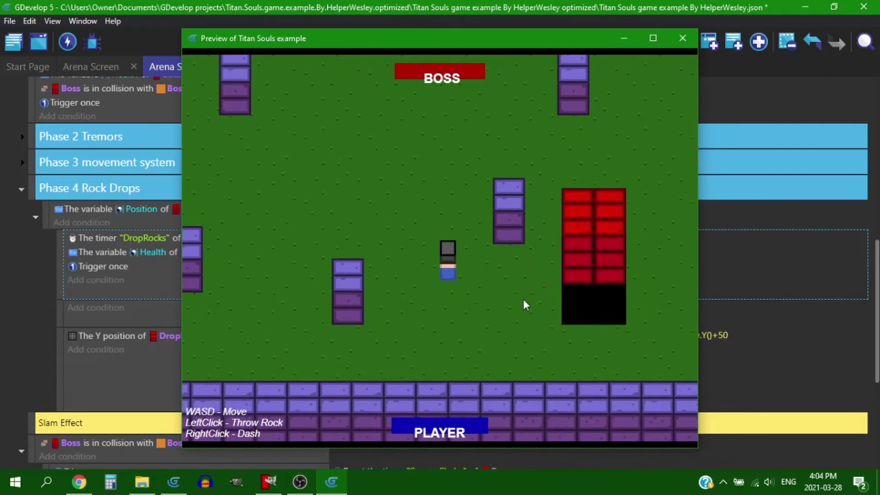
key("w")
key("d")
key("a")
key("s")
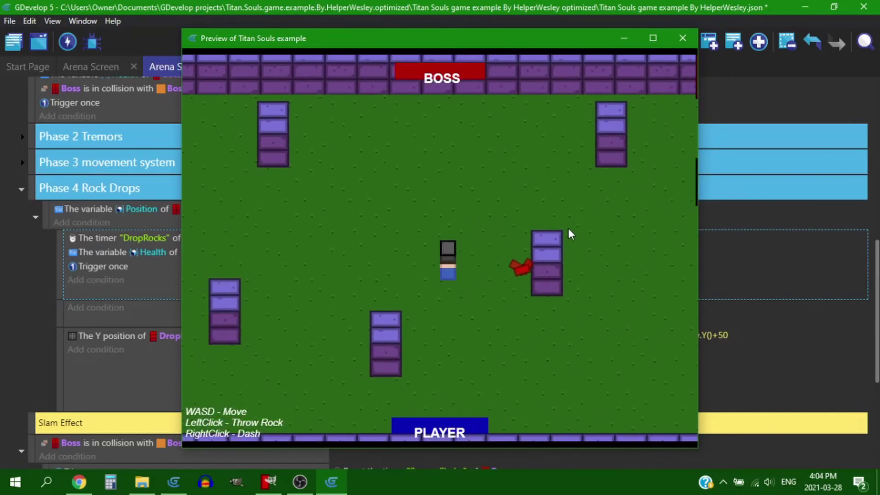
key("w")
key("d")
right_click(576, 262)
key("s")
key("a")
key("w")
right_click(366, 209)
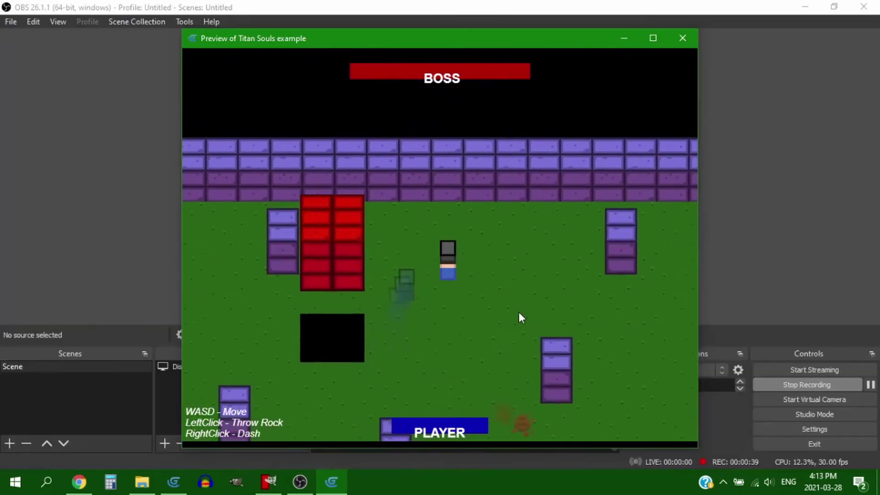
Step: Playtest the revised fight in a new preview, moving the player to examine how drop rocks and their shadows follow and land
key("s")
key("d")
key("a")
key("w")
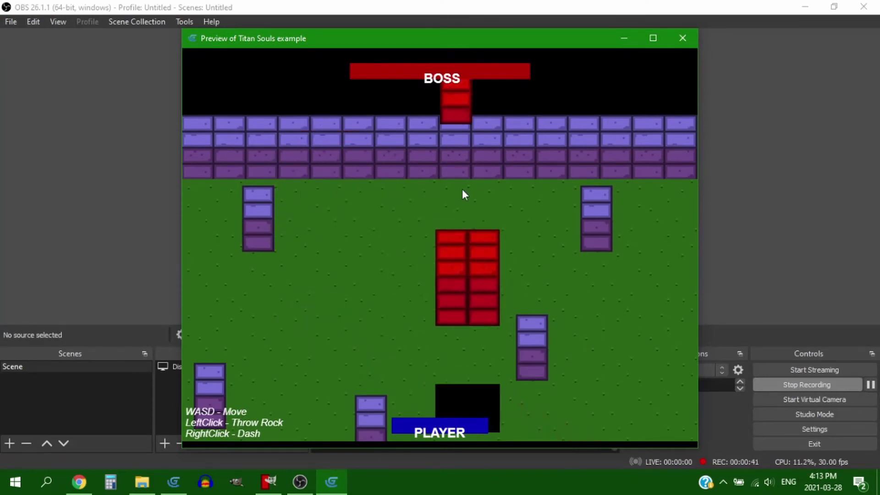
key("s")
key("a")
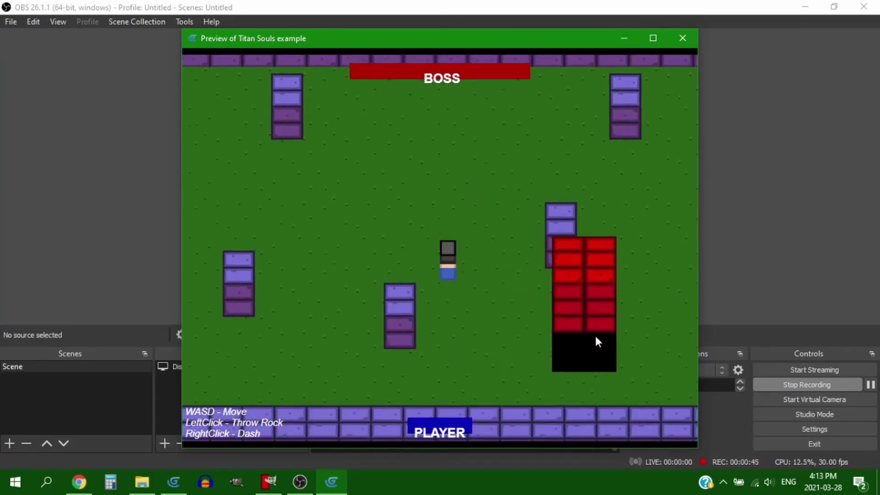
key("s")
key("d")
key("d")
key("s")
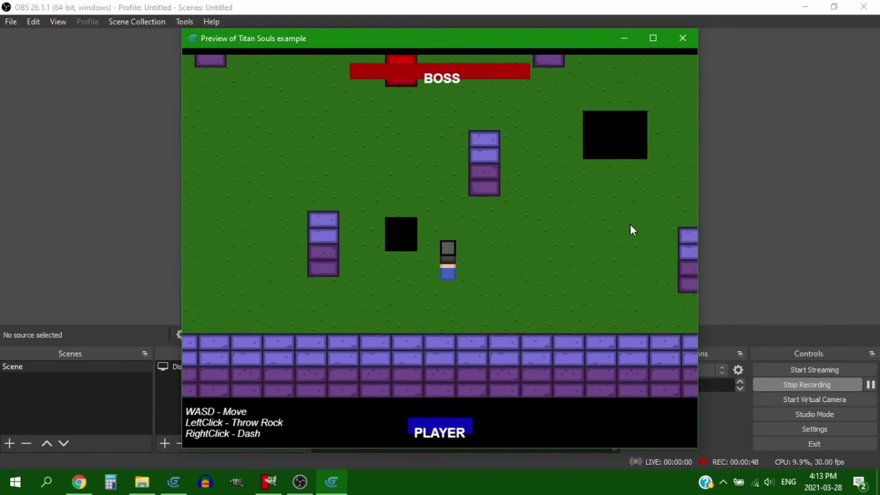
right_click(631, 225)
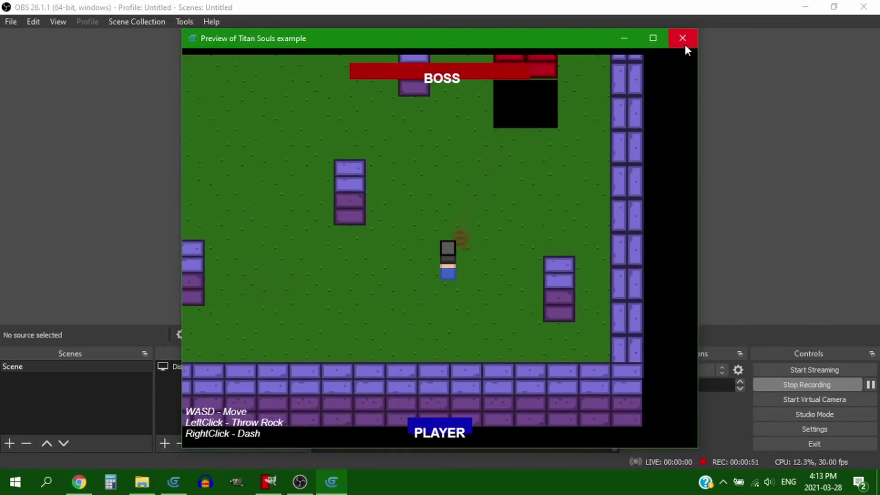
Step: Set the particle image of the DropRockPieces object to Drop Rockshadow.png
left_click(272, 190)
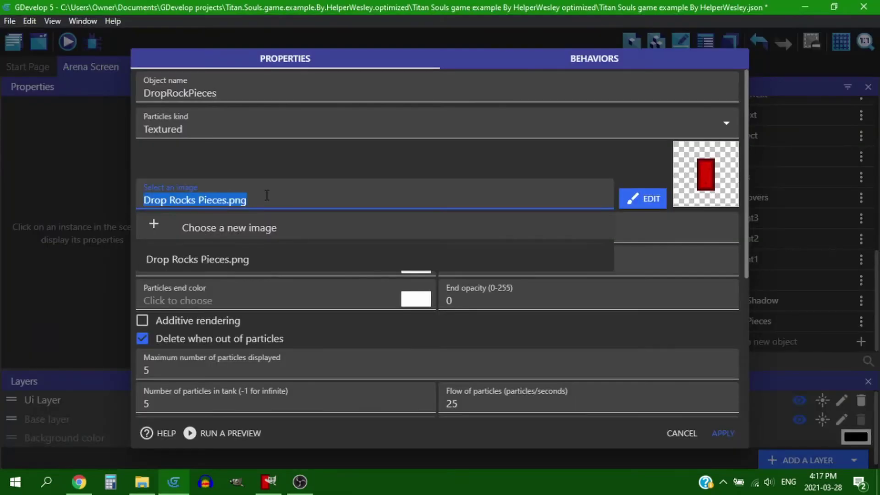
left_click_drag(261, 200, 199, 200)
key("BackSpace")
key("BackSpace")
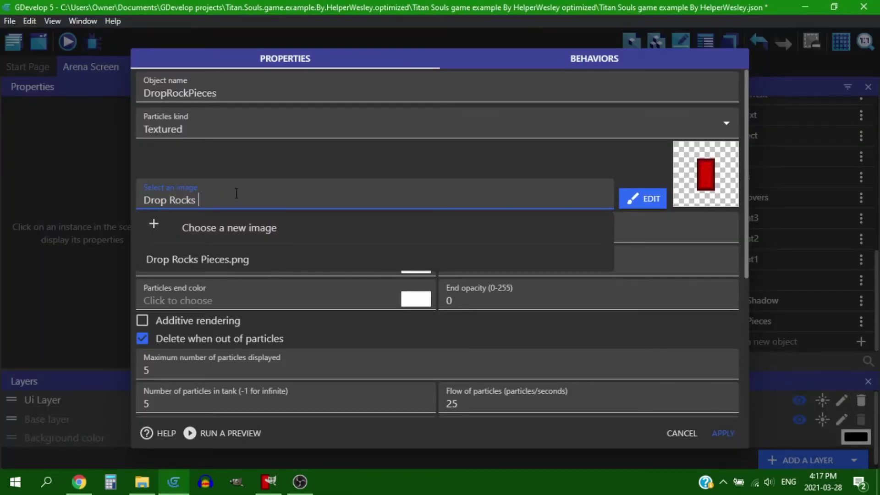
left_click(219, 284)
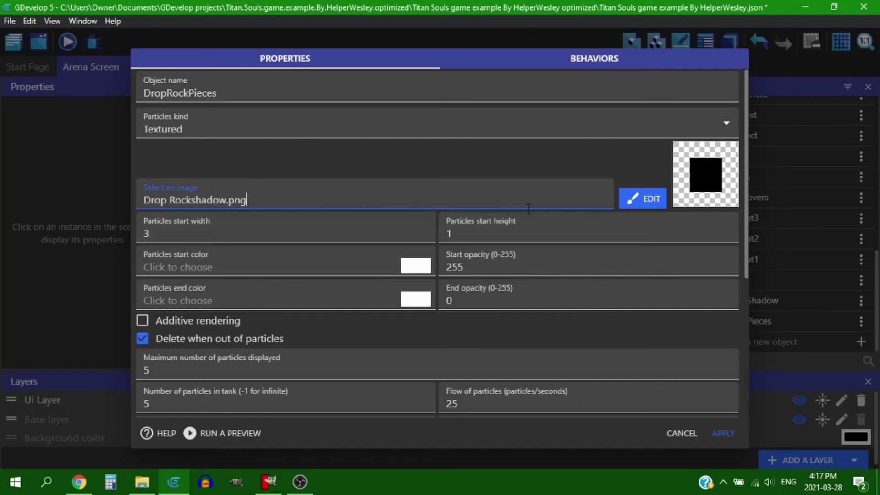
left_click(417, 265)
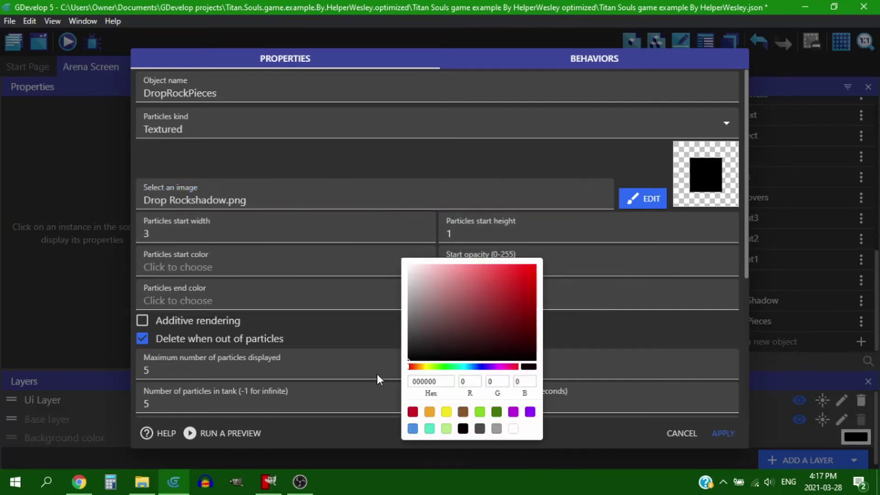
left_click(348, 277)
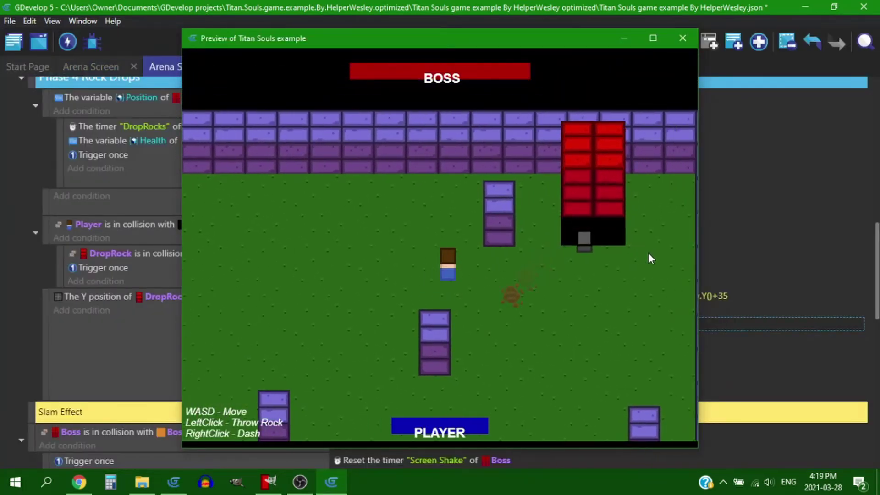
Step: Test the drop rock's impact near the player in the preview while moving and dashing away from the boss
key("d")
right_click(543, 227)
key("s")
key("a")
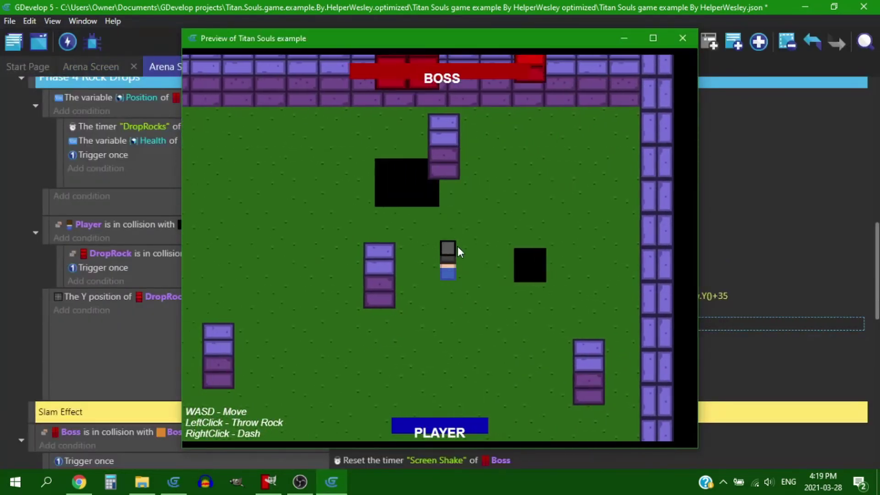
key("d")
key("a")
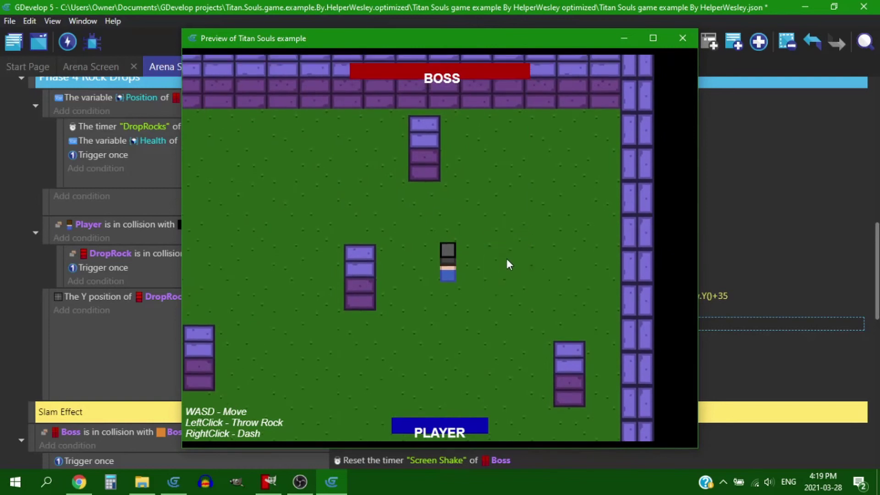
key("w")
key("s")
key("d")
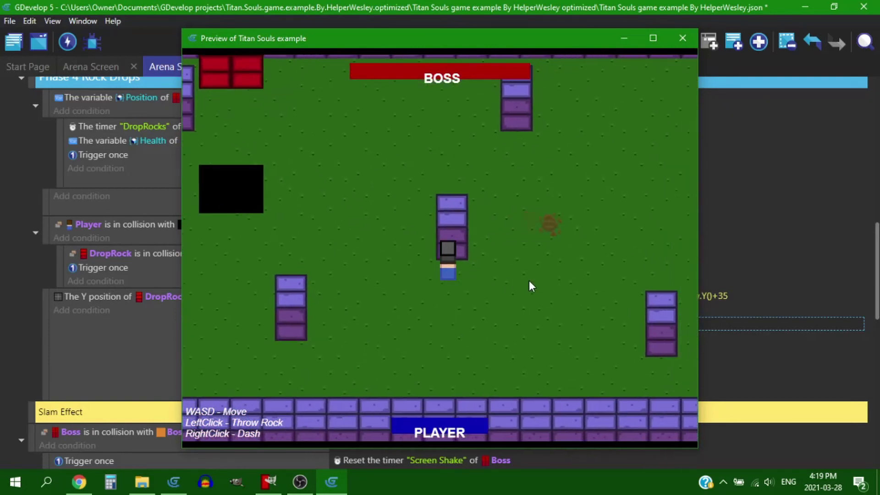
key("a")
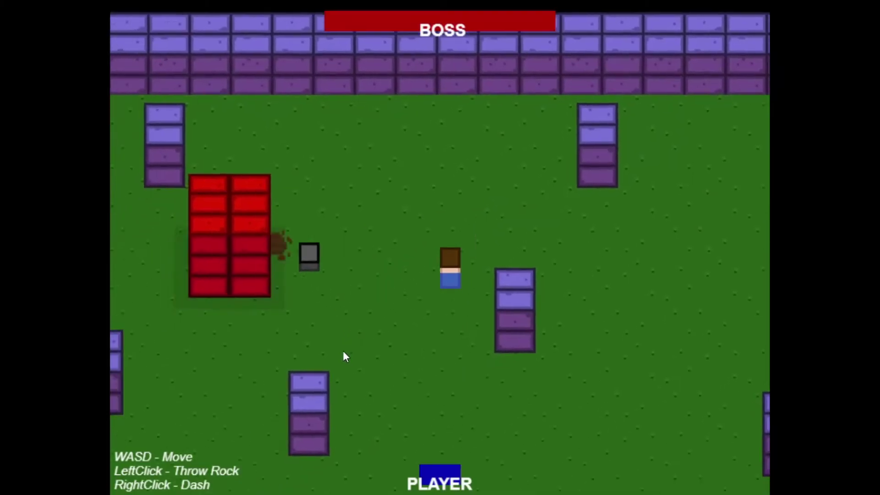
key("s")
key("d")
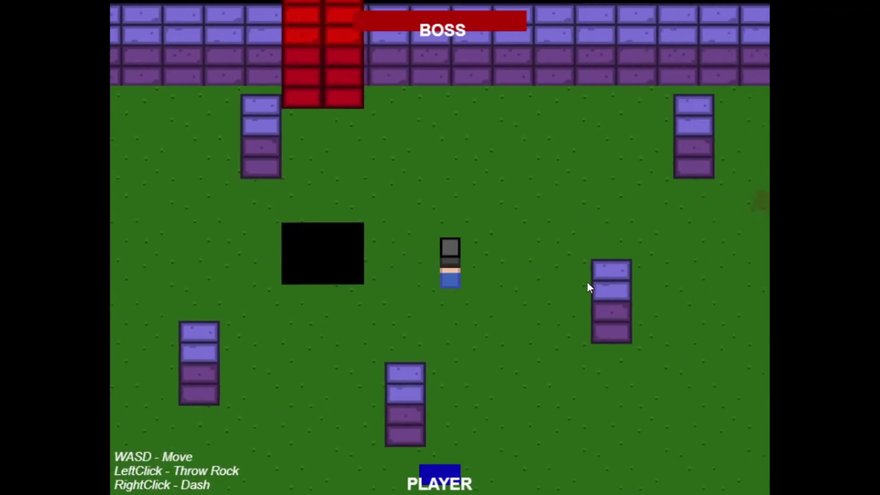
right_click(479, 293)
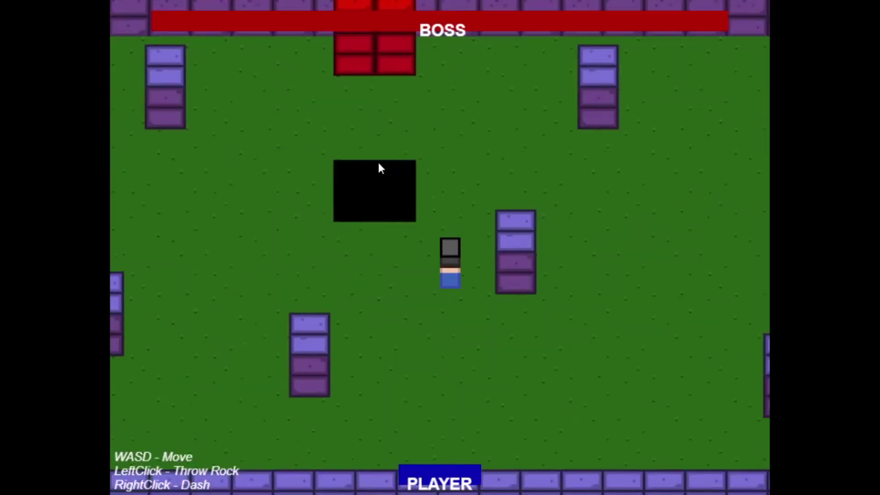
key("a")
left_click(386, 194)
key("w")
key("d")
key("w")
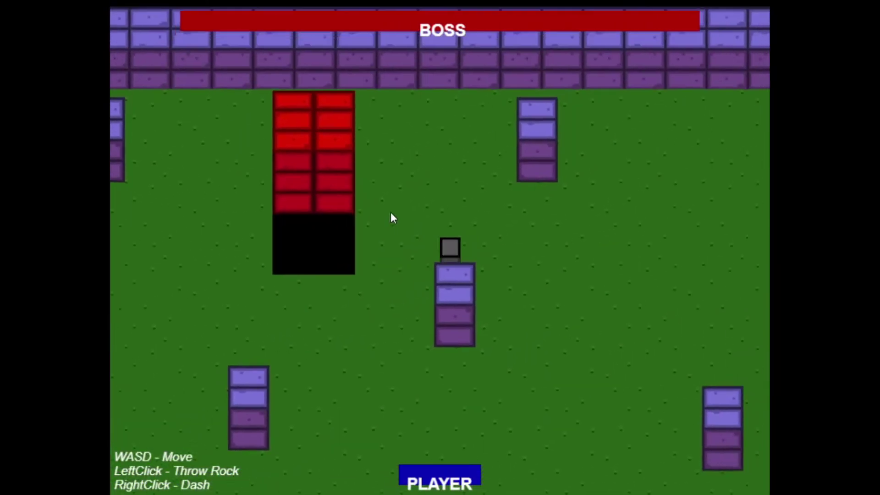
left_click(279, 308)
key("s")
key("a")
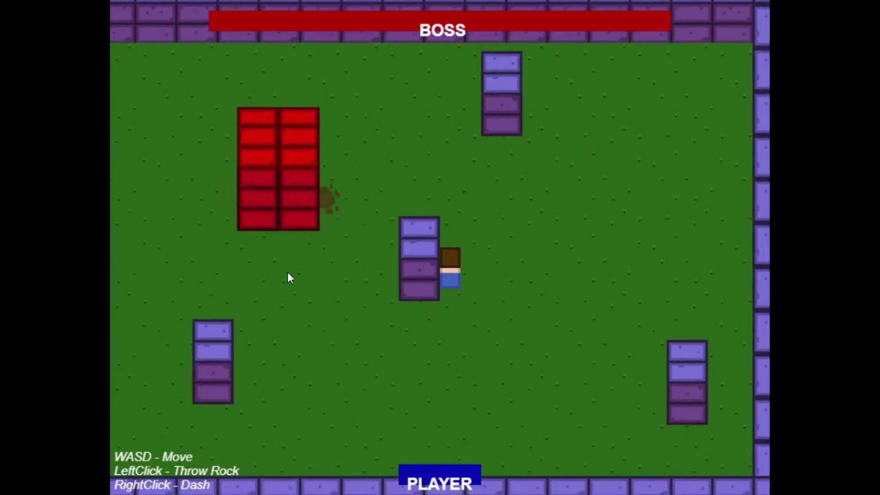
key("w")
key("a")
key("w")
key("s")
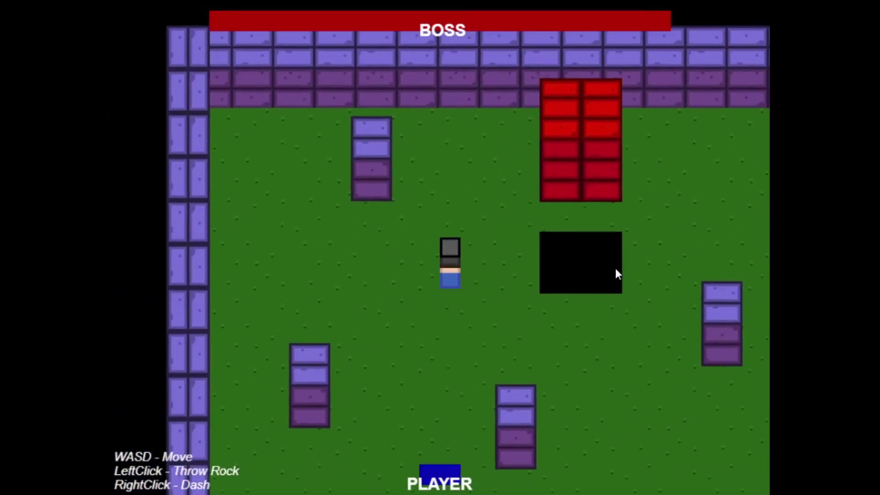
left_click(614, 271)
key("d")
key("w")
right_click(432, 158)
key("a")
key("s")
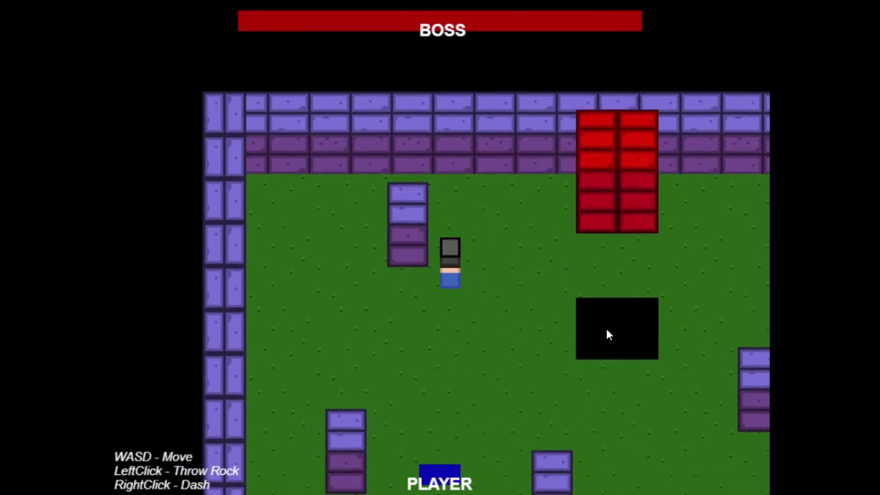
key("d")
left_click(586, 280)
key("d")
right_click(479, 134)
key("w")
key("a")
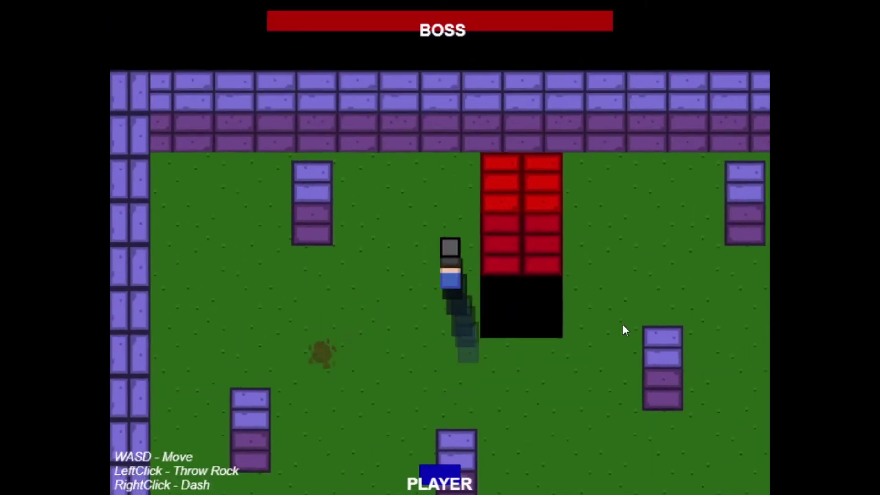
key("s")
key("d")
key("s")
key("d")
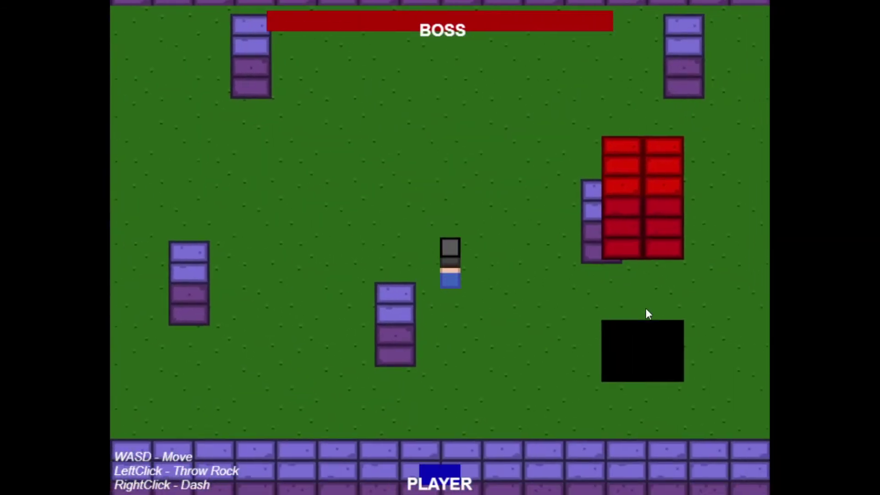
key("a")
key("w")
key("d")
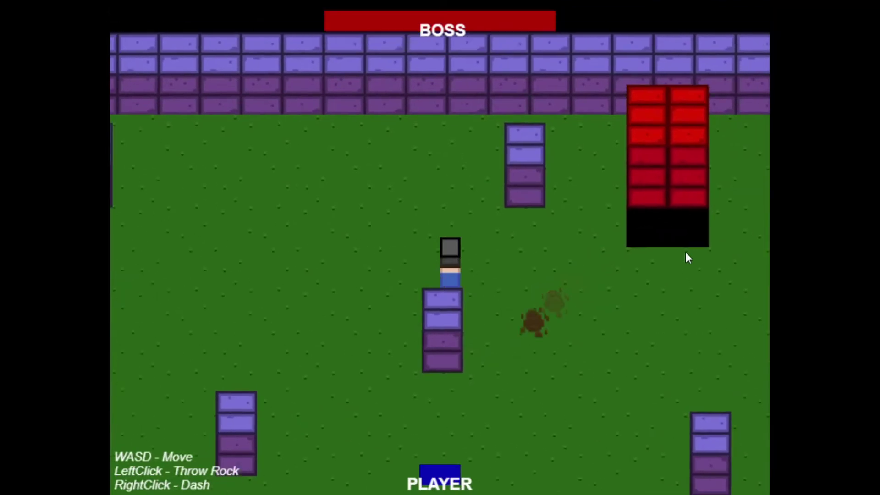
key("s")
key("a")
key("w")
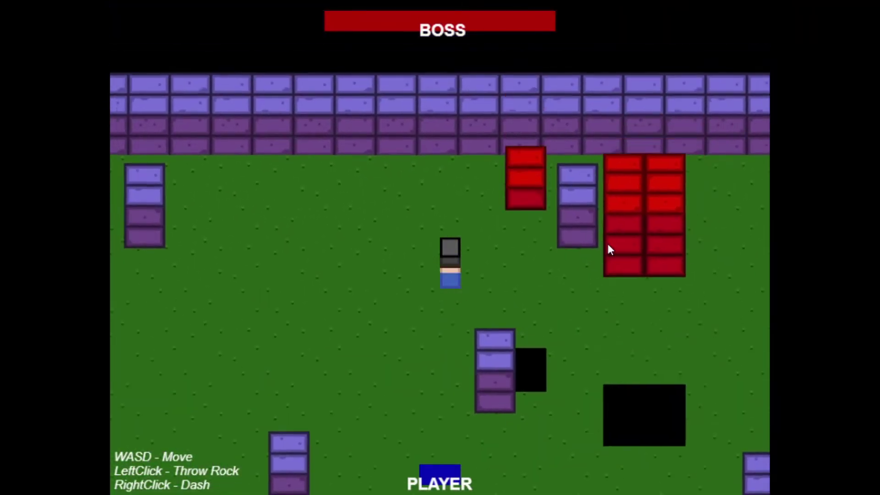
key("s")
key("d")
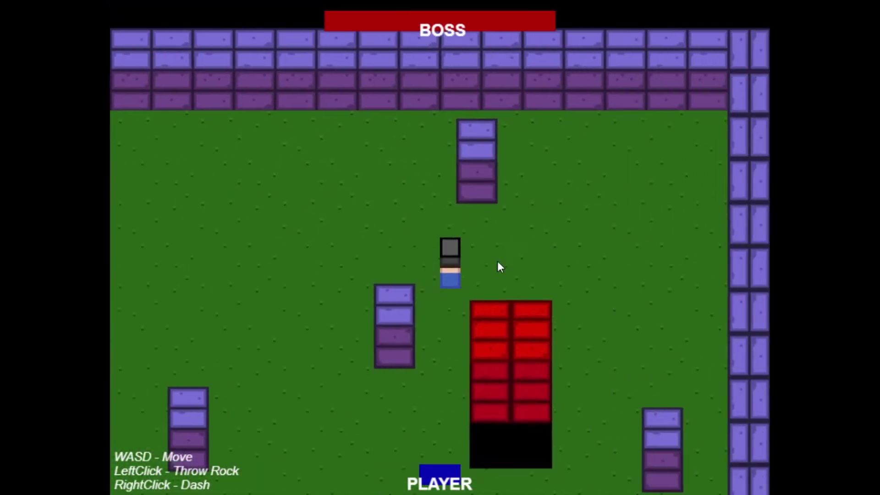
Step: Playtest the fight in the preview, dashing the player between the pillars to dodge the boss and a falling drop rock
key("a")
right_click(333, 346)
key("s")
key("d")
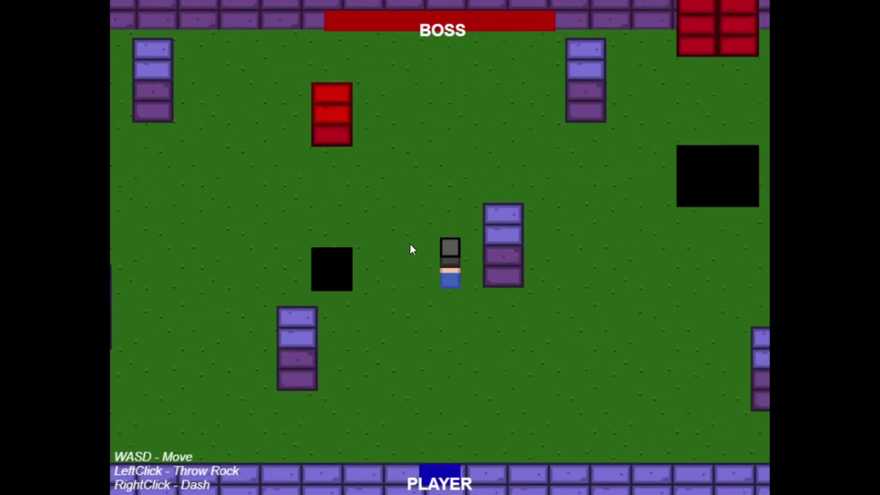
key("w")
key("d")
key("a")
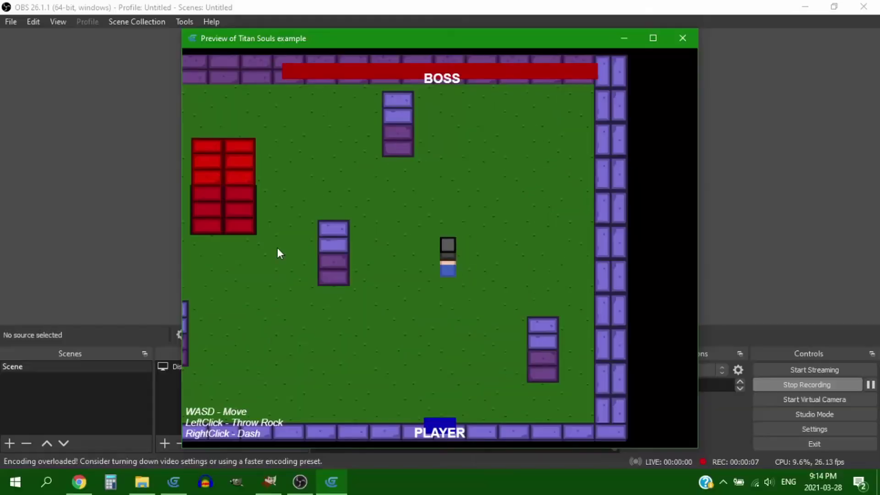
Step: Test the boss's brown tremor attack in the preview, moving and dashing the player near the arena's side wall
key("s")
right_click(459, 183)
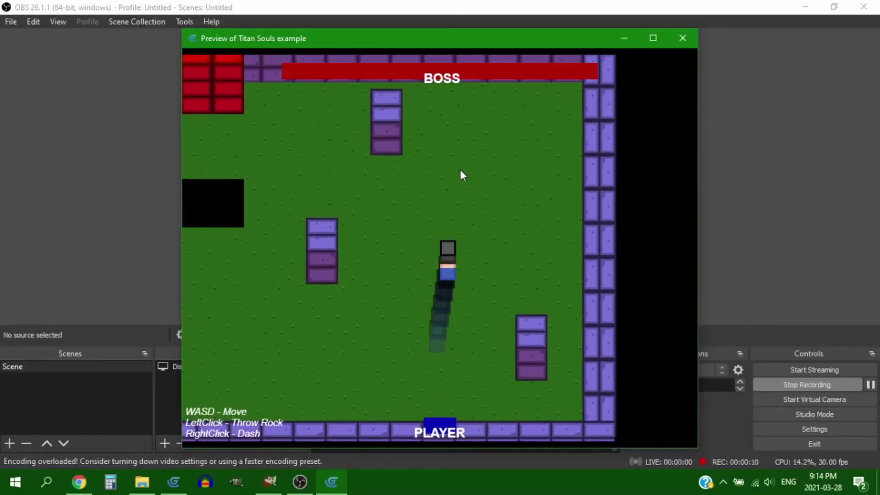
left_click(254, 279)
key("w")
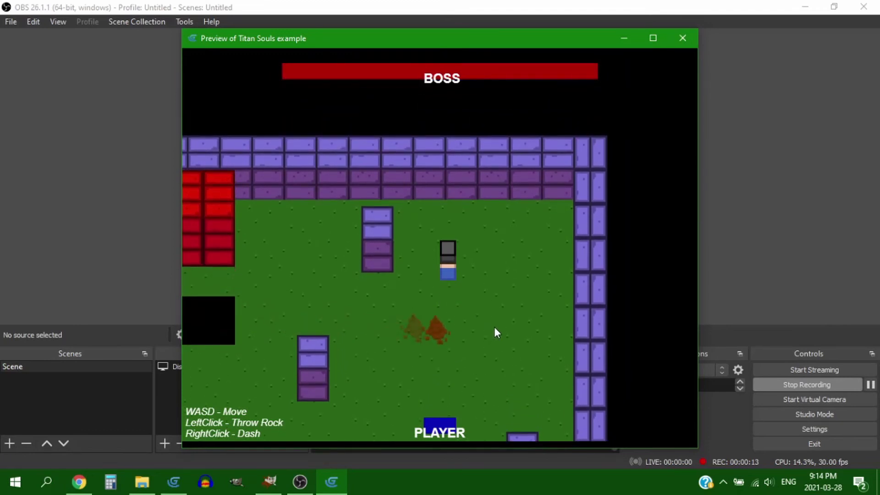
key("s")
key("a")
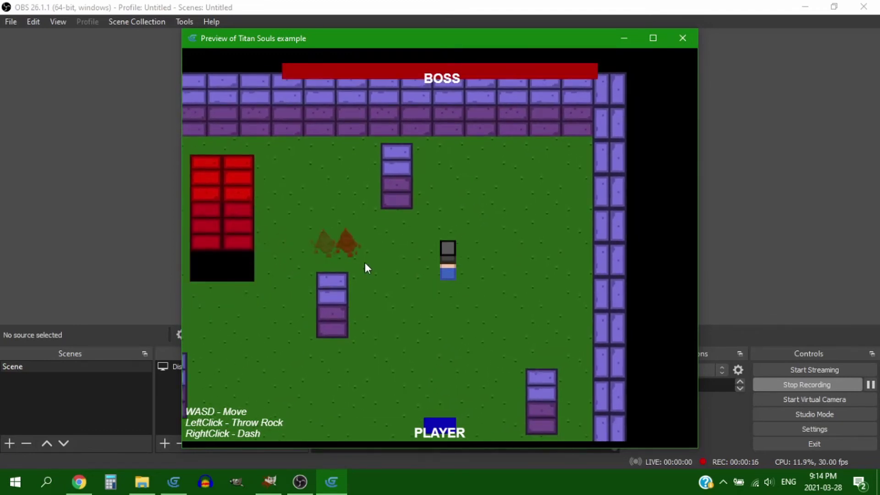
key("s")
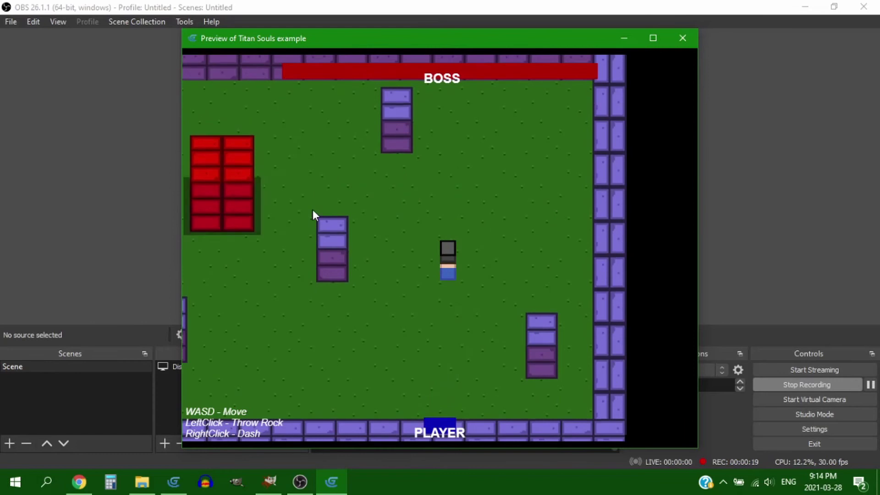
key("w")
key("a")
key("s")
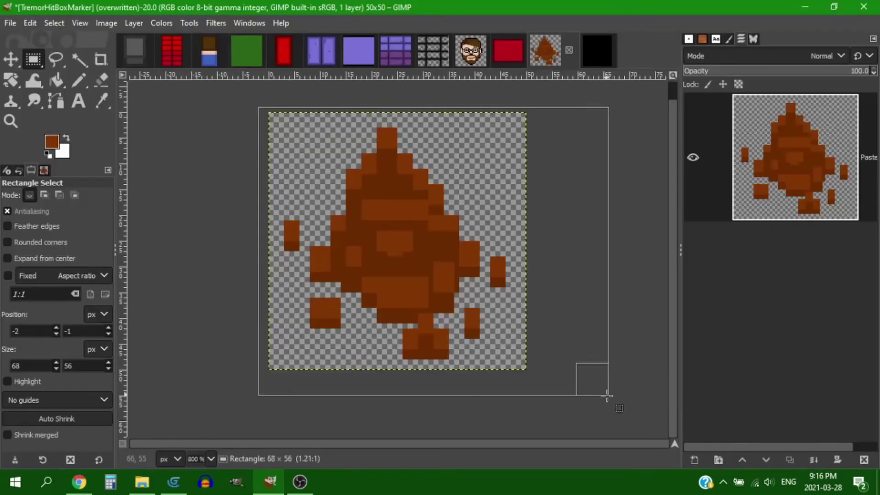
Step: In GIMP, clear the brown tremor sprite and fill the new mirrored spike with a dark grey base and a white tip
key("Delete")
left_click(754, 39)
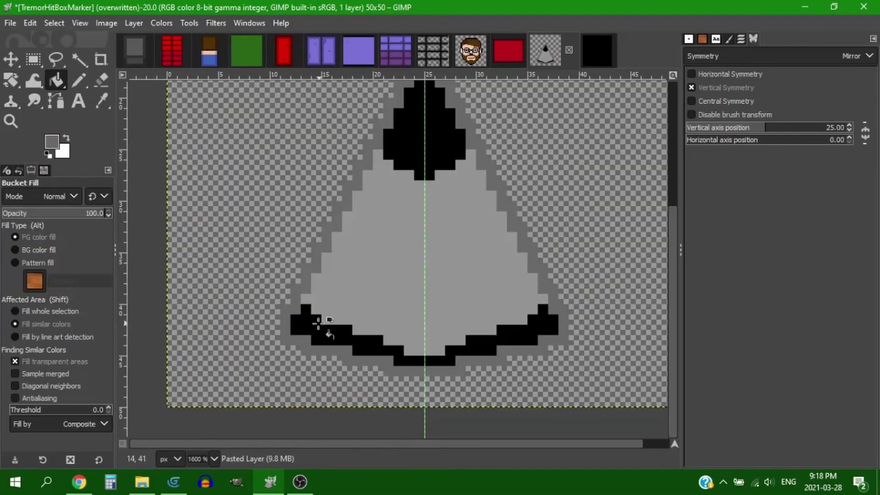
left_click(317, 326)
left_click(66, 140)
left_click(407, 208)
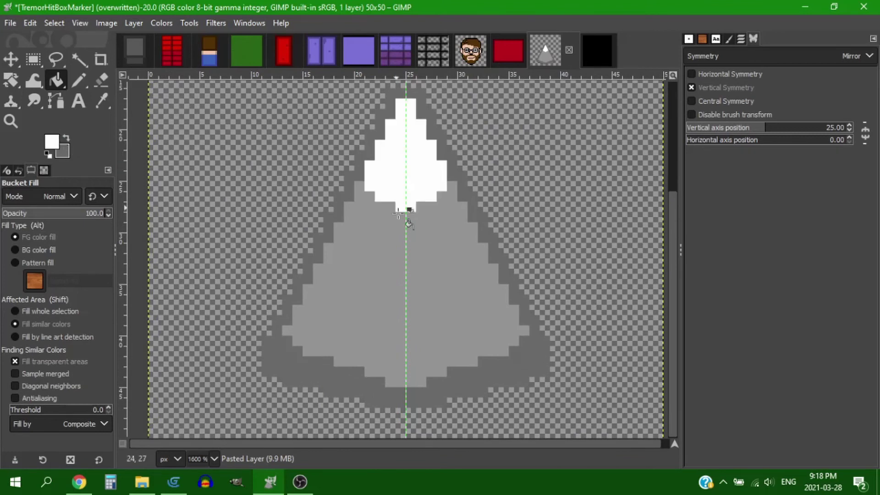
scroll(448, 212, "down", 1, "ctrl")
scroll(448, 212, "up", 1, "ctrl")
key("n")
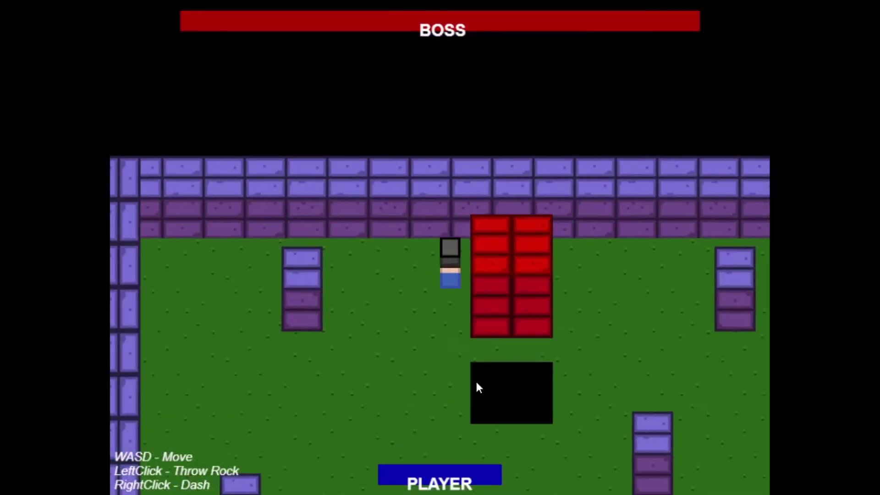
Step: Playtest the grey spike tremors in the game preview, dashing around the pillars and throwing the rock at the boss
key("s")
key("a")
left_click(628, 188)
key("d")
key("w")
right_click(614, 206)
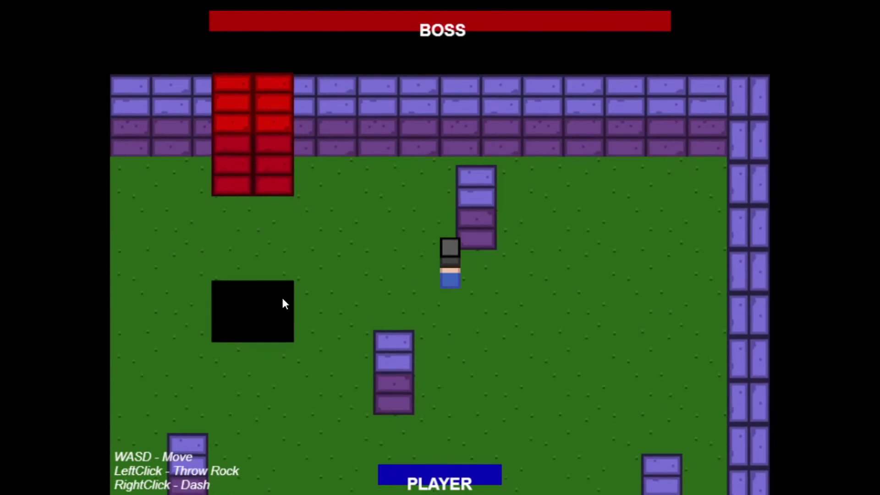
key("s")
right_click(308, 271)
key("a")
left_click(303, 248)
key("s")
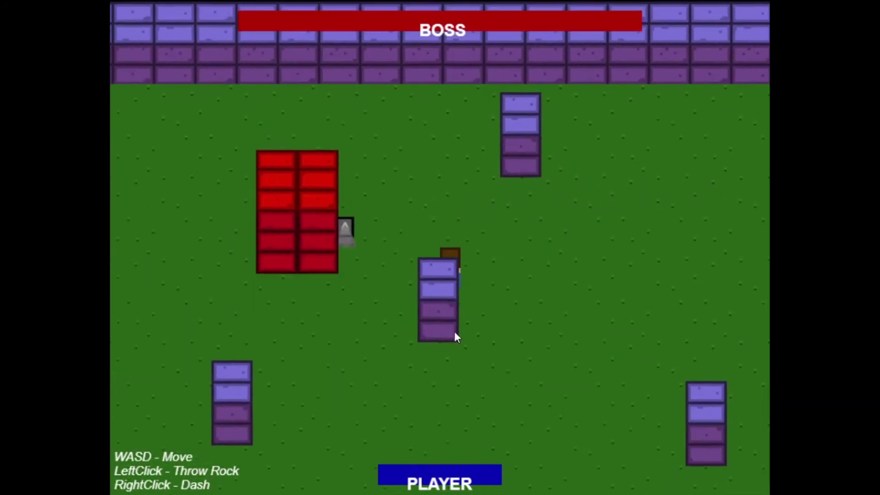
Step: Continue the fight against the spike tremors, retrieving the thrown rock and throwing it at the boss while dashing clear
key("w")
right_click(383, 190)
key("w")
key("a")
key("s")
left_click(634, 221)
key("d")
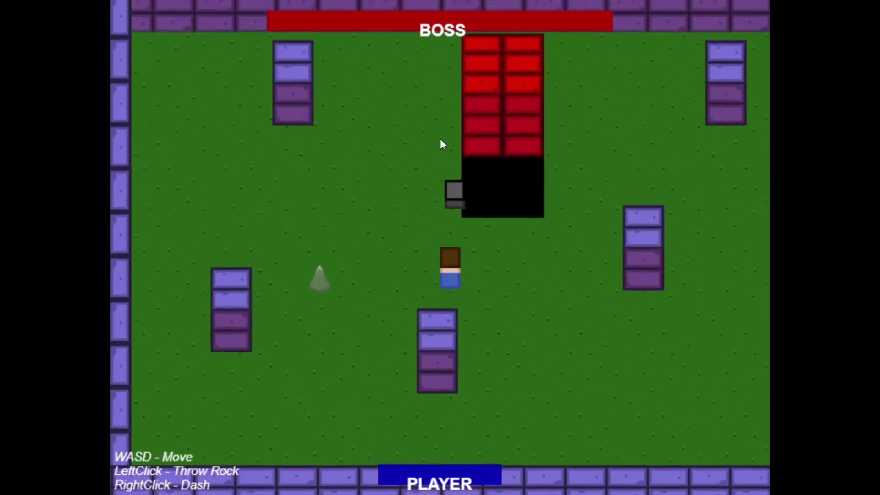
key("w")
right_click(496, 206)
key("d")
key("s")
right_click(578, 323)
left_click(544, 120)
key("a")
key("w")
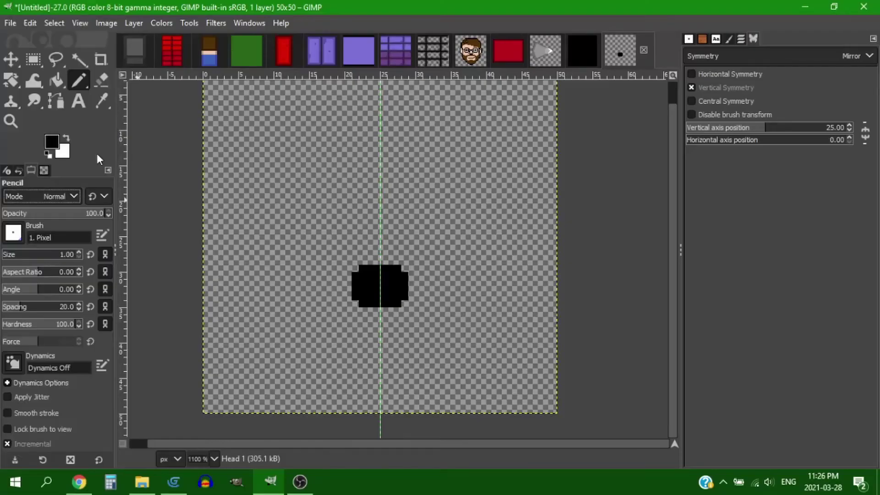
Step: In GIMP, set the foreground colour to magenta e900e9 and start painting the pickup above the black shadow
scroll(382, 257, "up", 2)
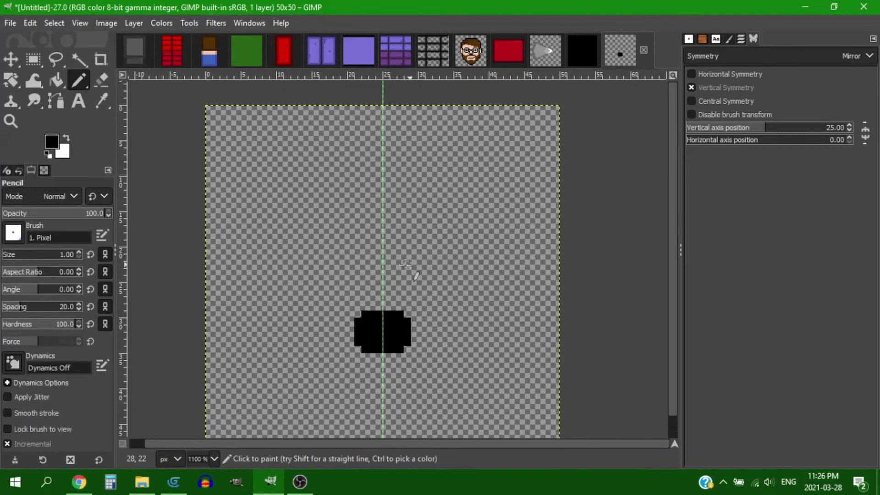
left_click(52, 142)
left_click(414, 181)
left_click(428, 183)
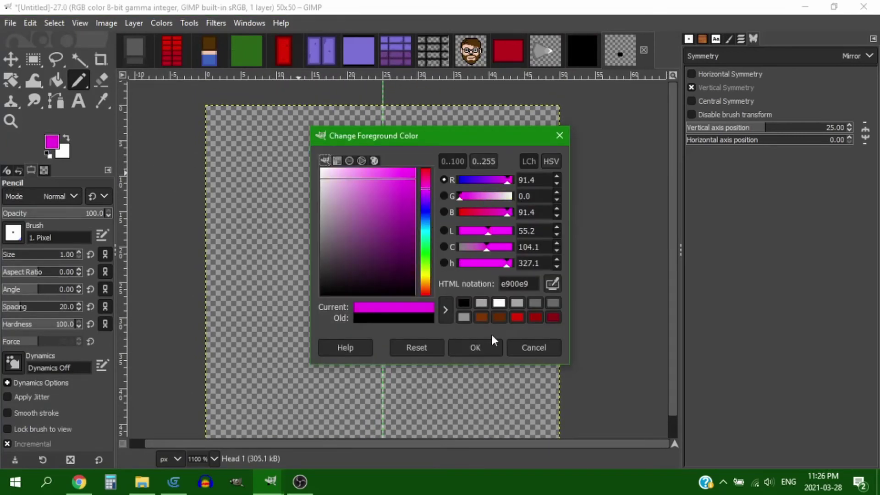
left_click(477, 348)
mouse_move(378, 282)
left_mouse_down()
mouse_move(373, 299)
mouse_move(429, 259)
mouse_move(382, 215)
left_mouse_up()
scroll(390, 287, "up", 2, "ctrl")
scroll(404, 238, "down", 3, "ctrl")
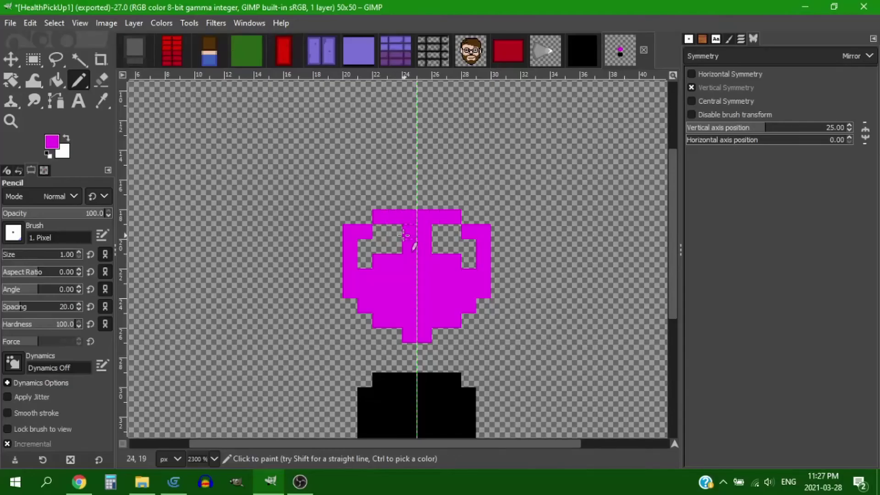
Step: Fill the enlarged magenta health pickup shape with mirrored pencil strokes and widen the black shadow beneath it
mouse_move(394, 230)
left_mouse_down()
mouse_move(367, 321)
mouse_move(380, 346)
mouse_move(465, 327)
left_mouse_up()
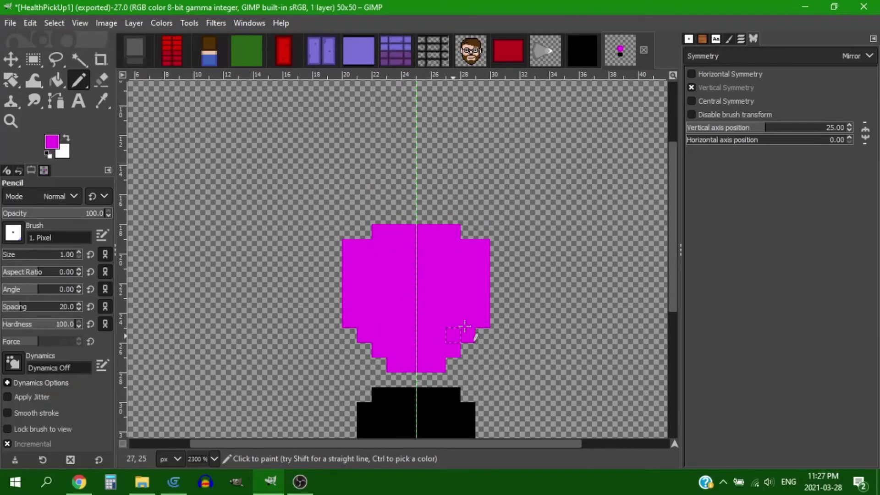
scroll(367, 186, "down", 1, "ctrl")
scroll(414, 348, "up", 1, "ctrl")
middle_click_drag(414, 347, 415, 299)
left_click(416, 300, "ctrl")
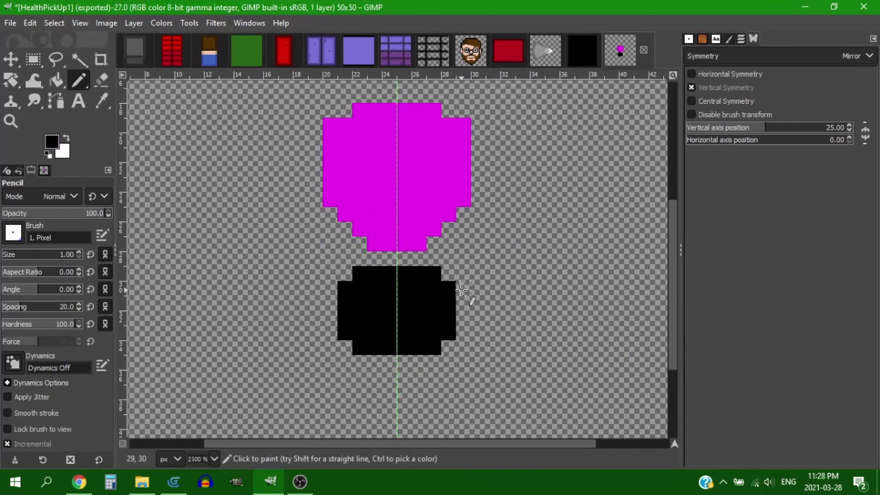
left_click_drag(462, 290, 462, 315)
Step: Export the frame as HealthPickUp2.png and start widening the magenta shape for the next frame
left_click(10, 23)
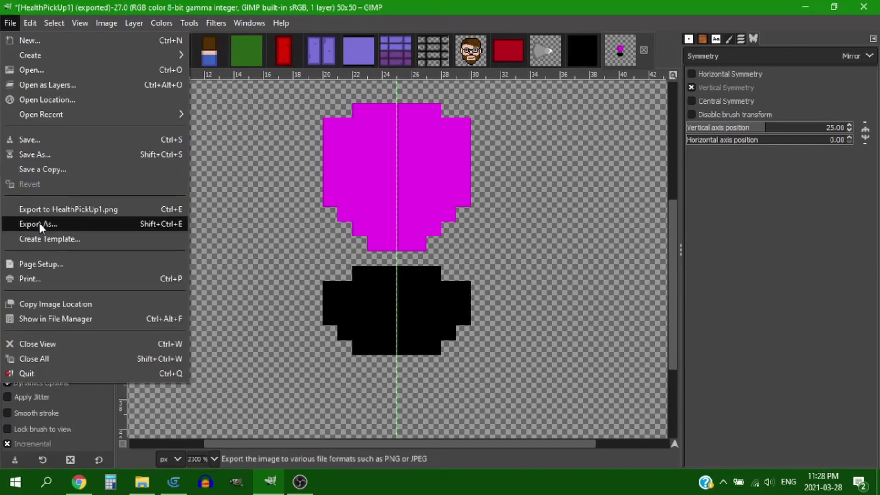
left_click(30, 224)
left_click(679, 434)
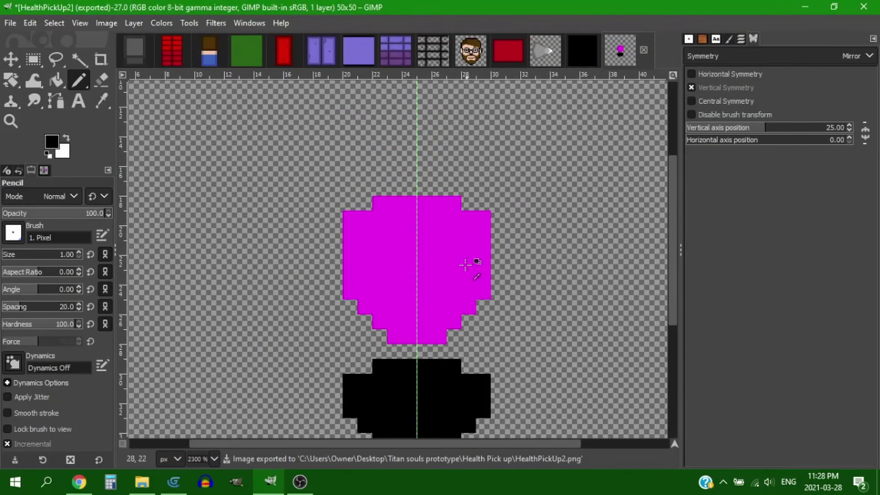
mouse_move(493, 264)
left_mouse_down()
mouse_move(512, 210)
mouse_move(495, 156)
mouse_move(447, 152)
mouse_move(440, 176)
mouse_move(455, 200)
mouse_move(499, 229)
left_mouse_up()
scroll(462, 294, "down", 2)
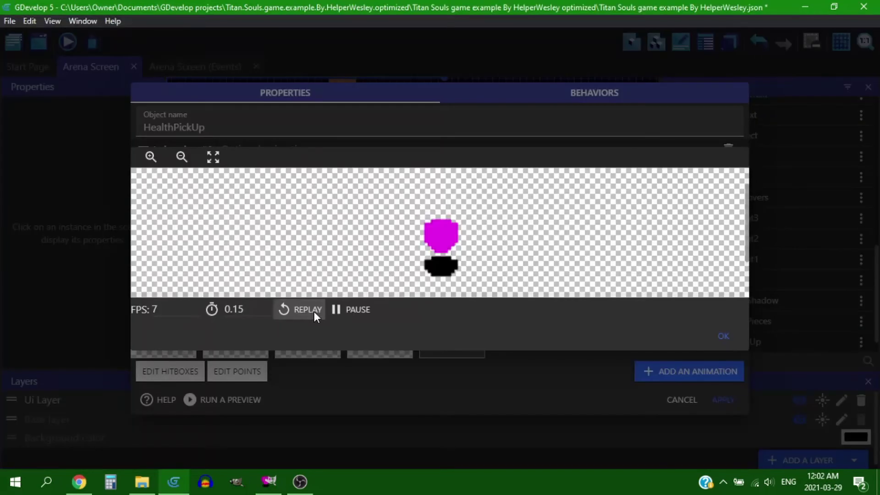
Step: In GDevelop, replay the HealthPickUp object's animation to check how the heart grows
left_click(314, 312)
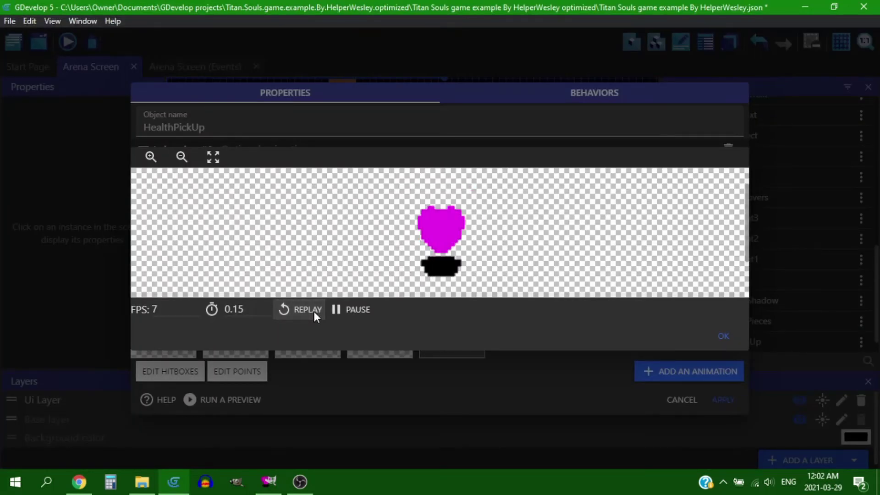
left_click(314, 312)
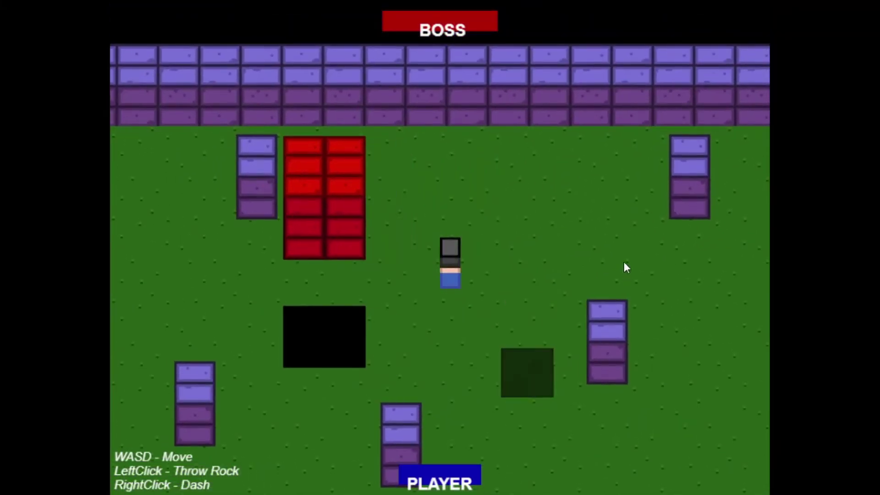
Step: Playtest the health pickup in the preview, steering the player to the heart while avoiding the boss, tremors and drop rocks
key("d")
key("s")
key("a")
key("w")
key("d")
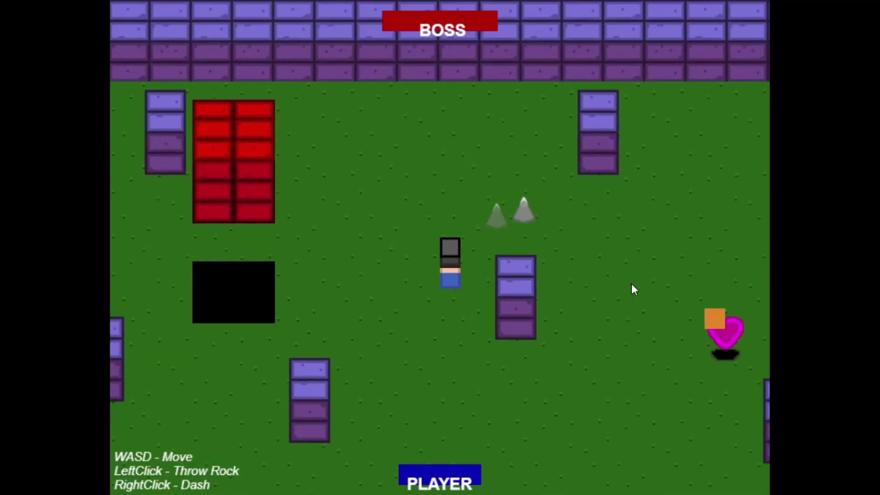
key("w")
key("d")
key("s")
key("a")
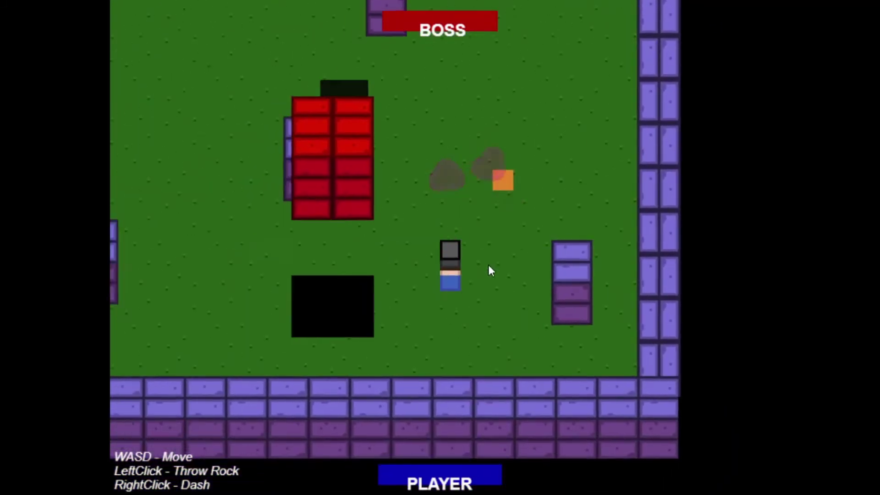
key("w")
key("a")
key("s")
key("d")
key("w")
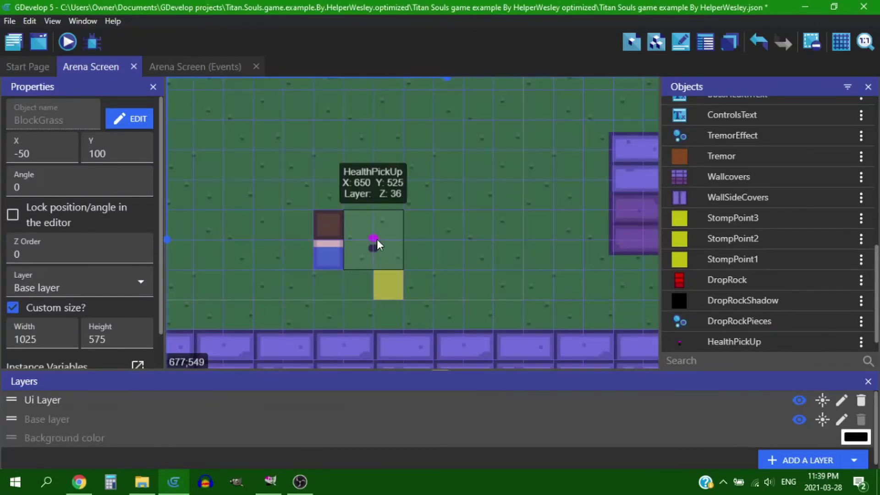
Step: Select the HealthPickUp instance beside the player in the Arena Screen and examine its place in the whole arena
left_click(373, 239)
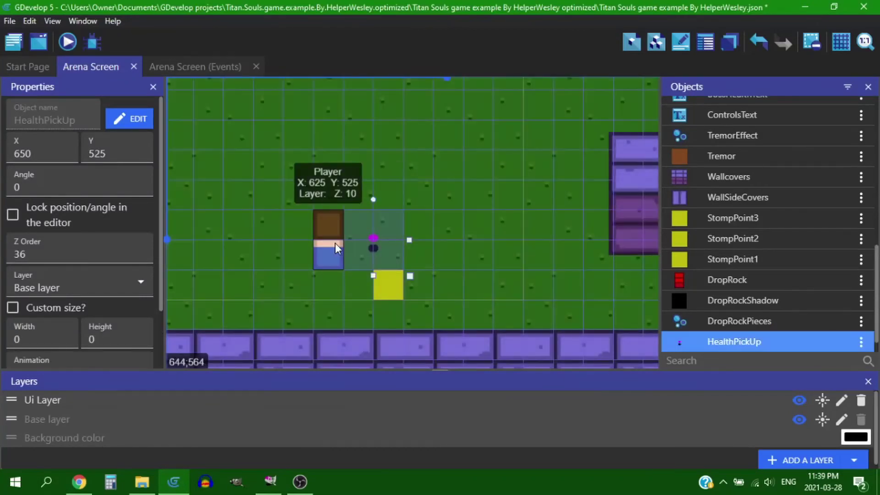
scroll(502, 241, "down", 5, "ctrl")
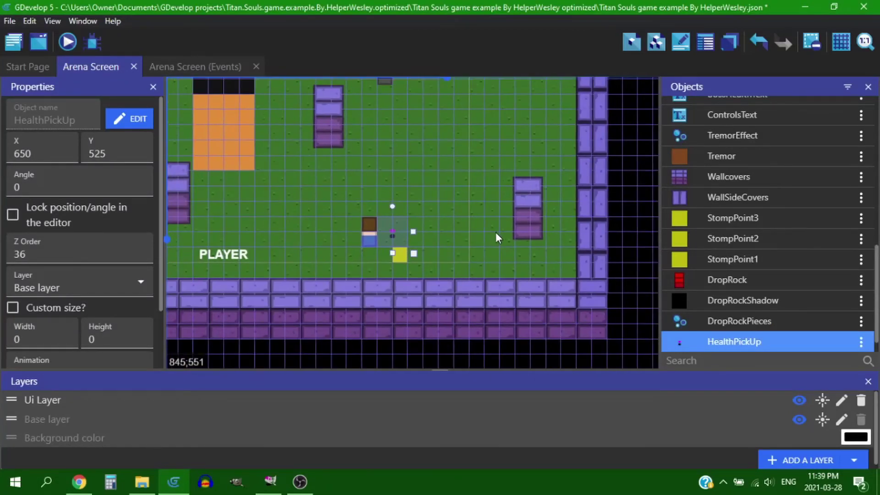
scroll(496, 232, "down", 5, "ctrl")
left_click(534, 174)
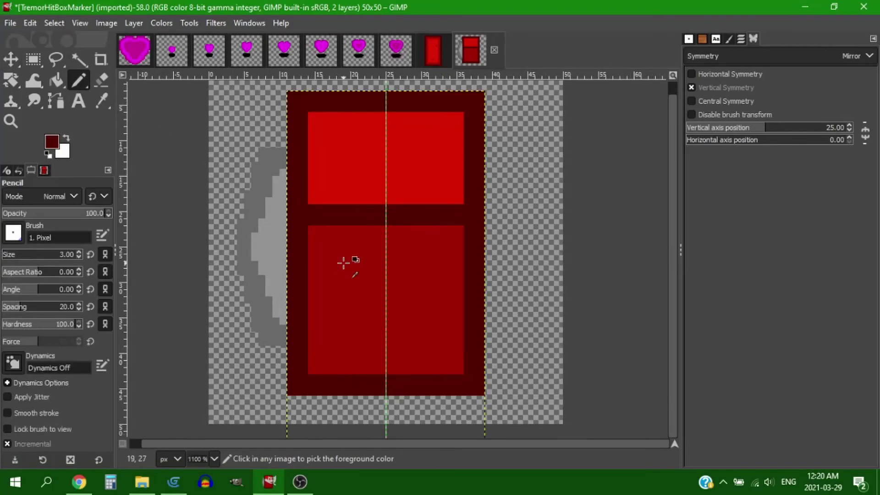
Step: In GIMP, dot the red block's upper panel with dark red squares and, with symmetry off, paint a bright strip atop its lower panel
left_click(345, 264, "ctrl")
left_click(325, 172)
left_click(397, 197, "ctrl")
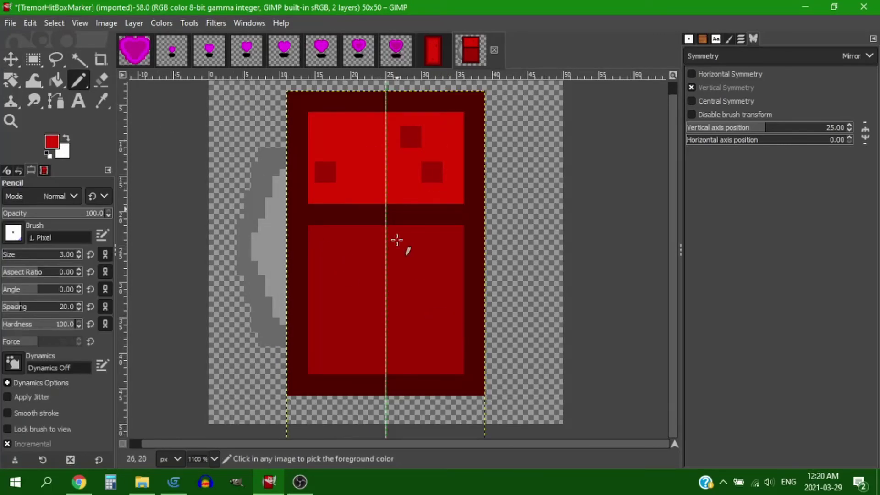
left_click_drag(317, 238, 447, 239)
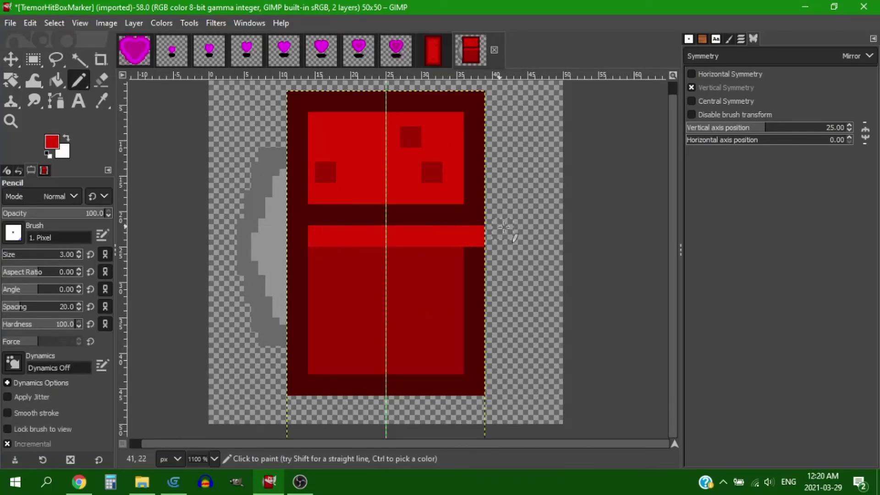
key("ctrl+z")
left_click(697, 88)
left_click(452, 237, "shift")
scroll(467, 313, "down", 1, "ctrl")
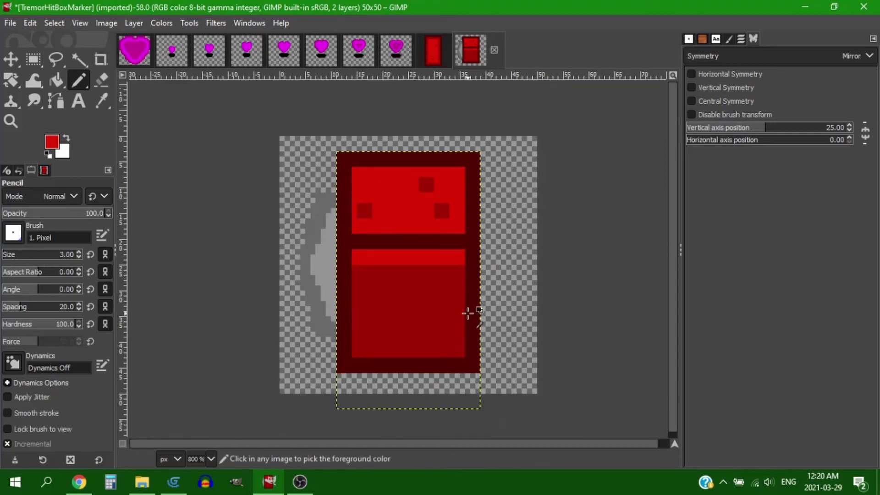
scroll(467, 313, "up", 1, "ctrl")
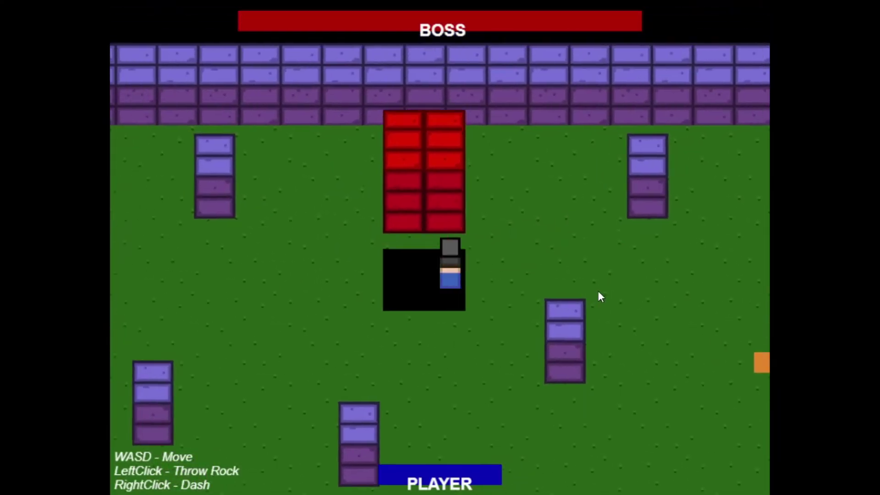
Step: In the GDevelop game preview, playtest the arena by steering the player around the pillars and away from the jumping boss and its tremor
key("s")
key("d")
key("w")
key("d")
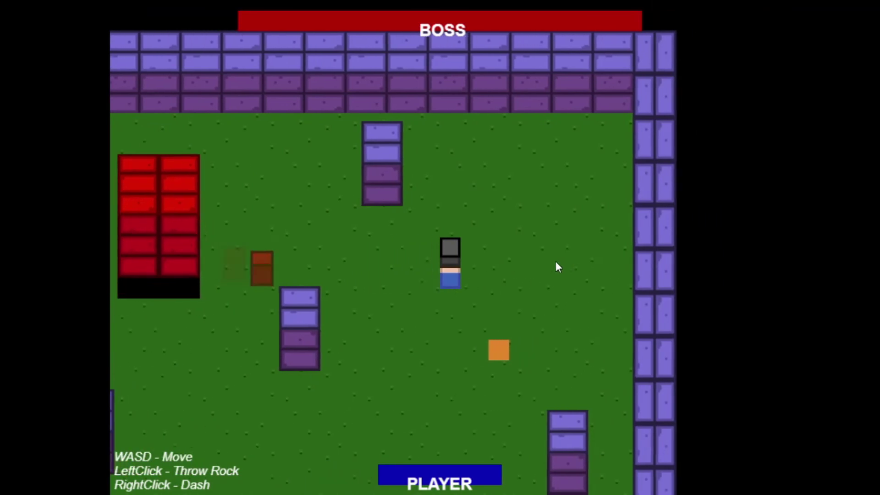
key("s")
key("a")
key("w")
key("w")
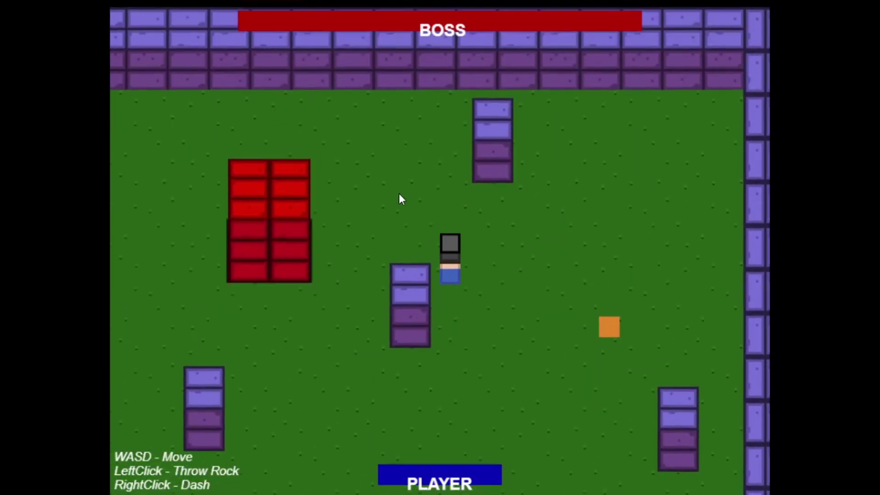
key("w")
key("d")
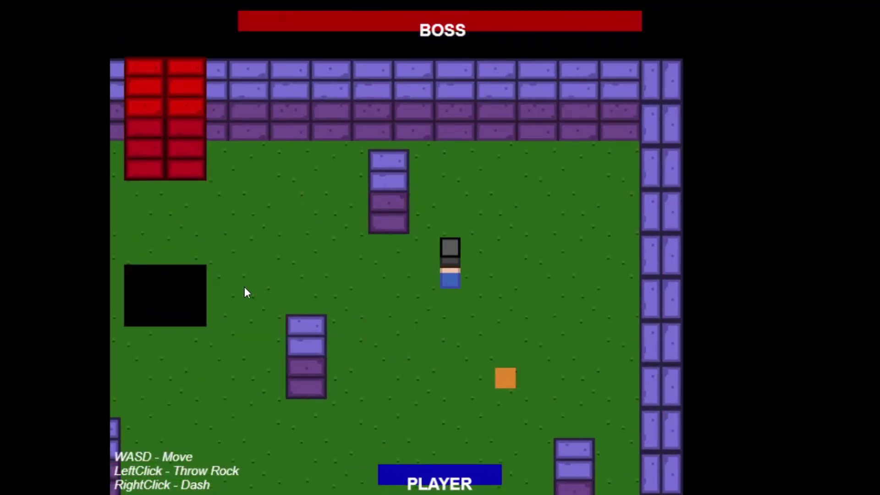
key("w")
key("d")
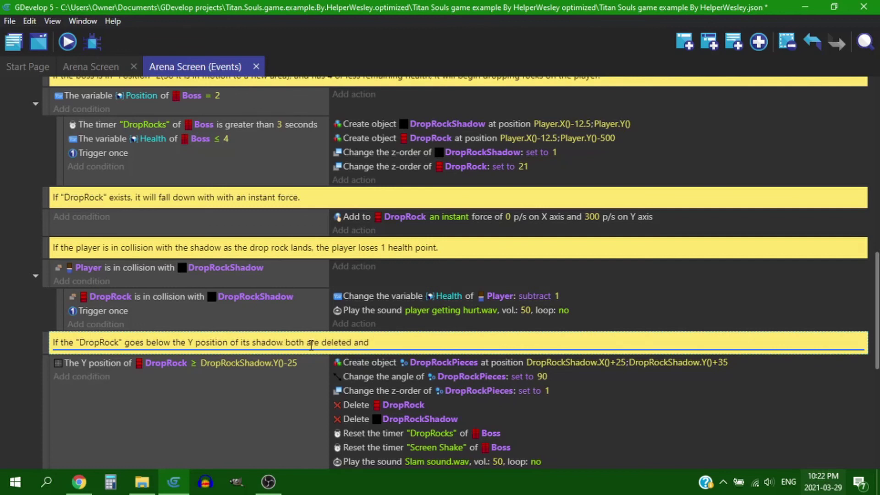
Step: In the Arena Screen events, complete the comment about deleting DropRock and its shadow when the rock goes below the shadow's Y position
type("ed.")
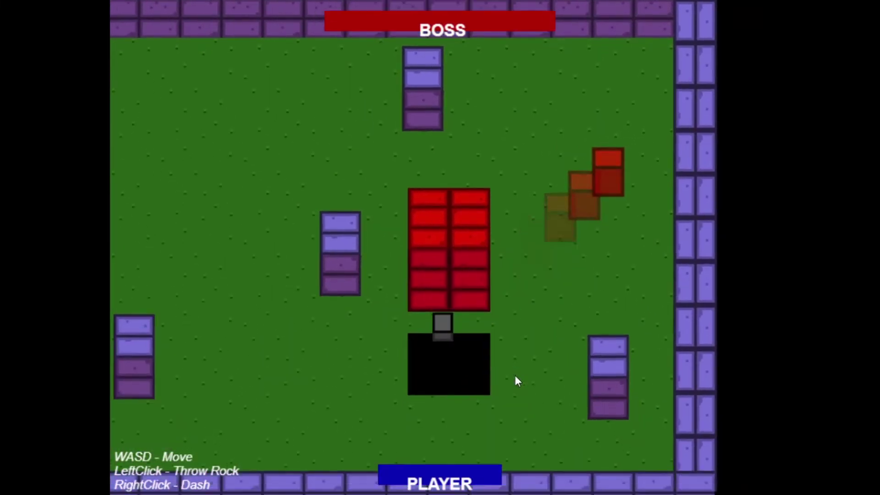
Step: Playtest the drop rocks and block tremors in the preview, moving and dashing the player to dodge them and the boss
key("s")
key("w")
key("d")
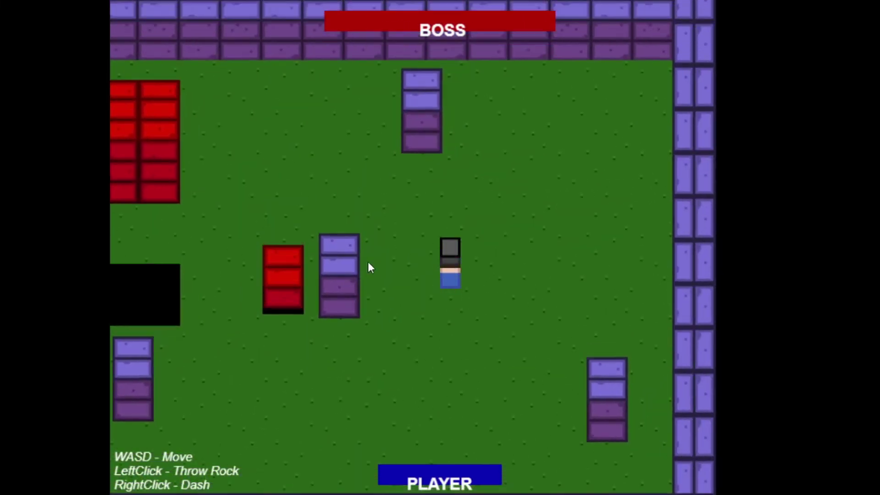
key("a")
key("w")
right_click(390, 262)
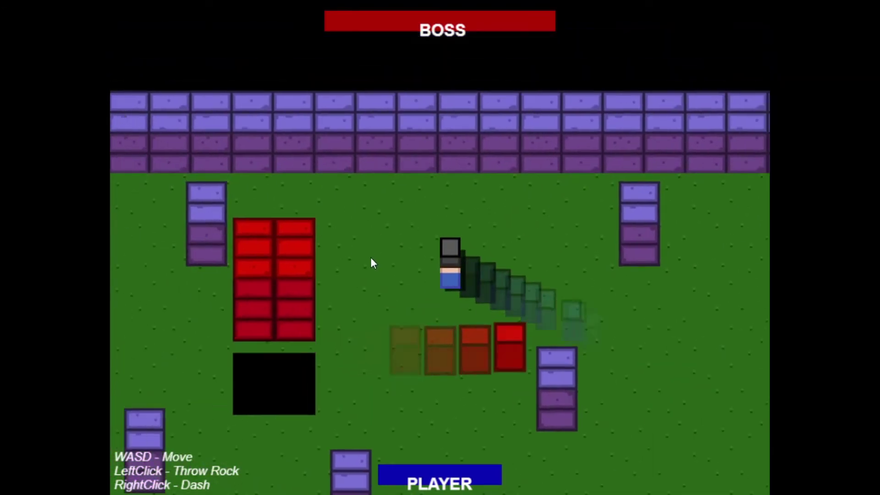
key("a")
key("s")
key("d")
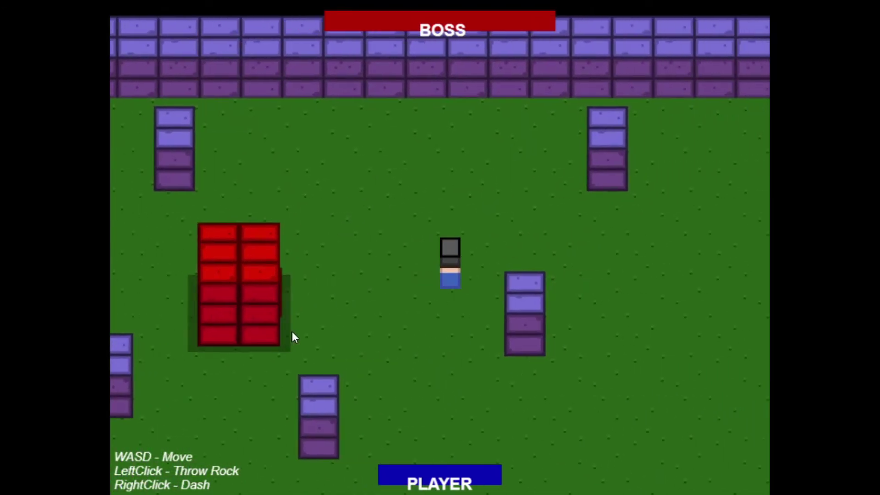
key("w")
key("d")
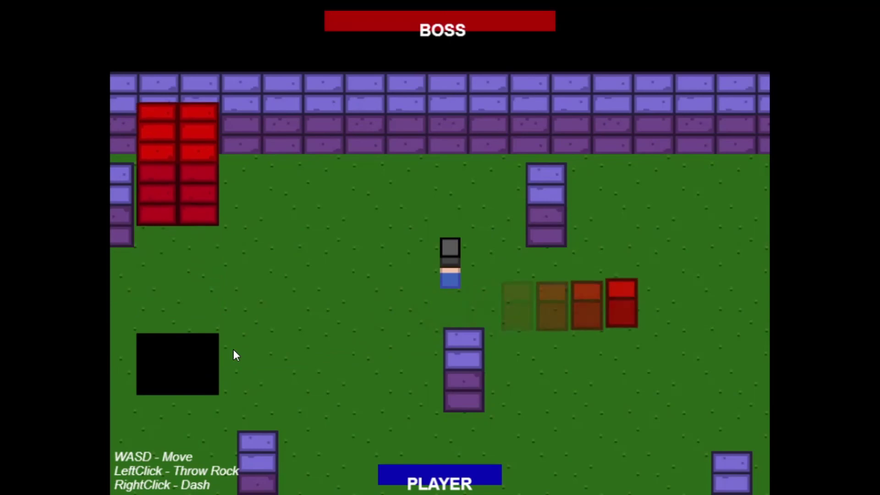